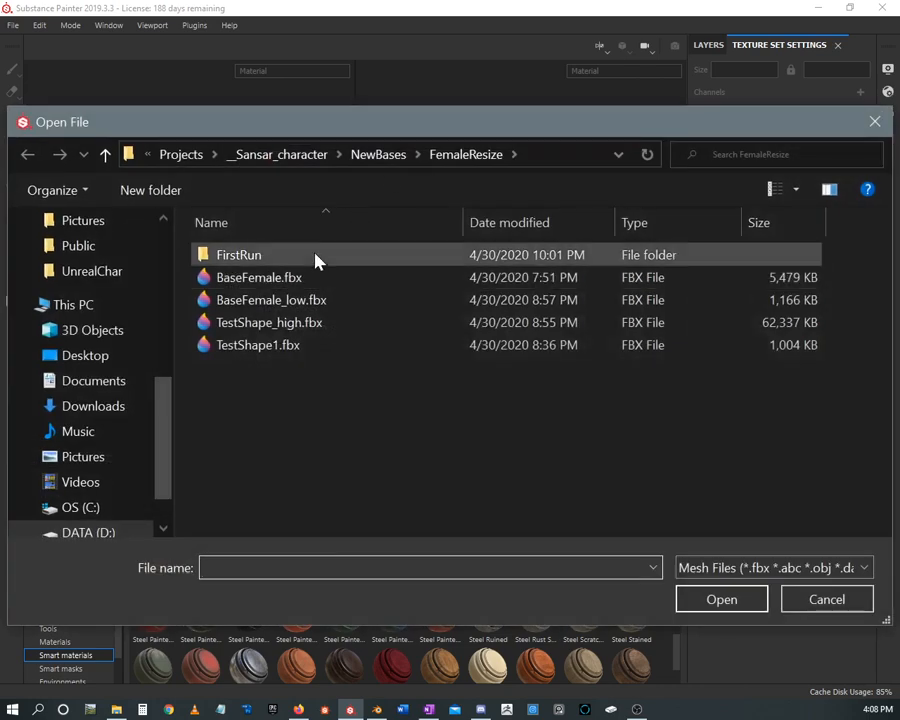
Create a new project from ChairLow.fbx in the Desktop Chair folder, using the Unreal Engine 4 template at 2048 resolution
{"action": "scroll", "coordinate": [127, 265], "scroll_direction": "up", "scroll_amount": 3}
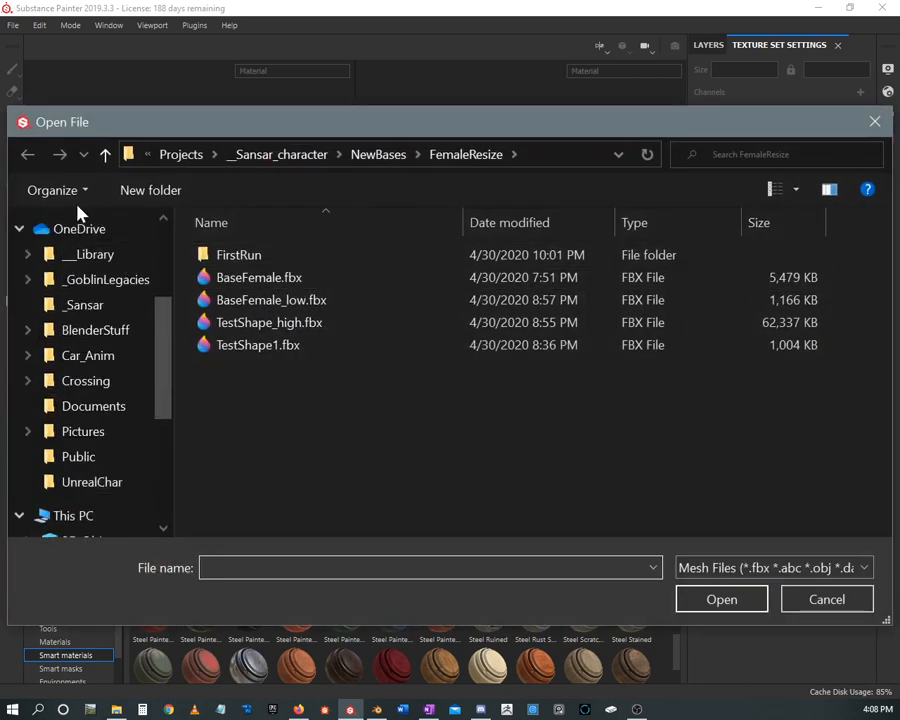
{"action": "scroll", "coordinate": [118, 298], "scroll_direction": "down", "scroll_amount": 1}
{"action": "scroll", "coordinate": [116, 299], "scroll_direction": "up", "scroll_amount": 3}
{"action": "scroll", "coordinate": [110, 306], "scroll_direction": "up", "scroll_amount": 2}
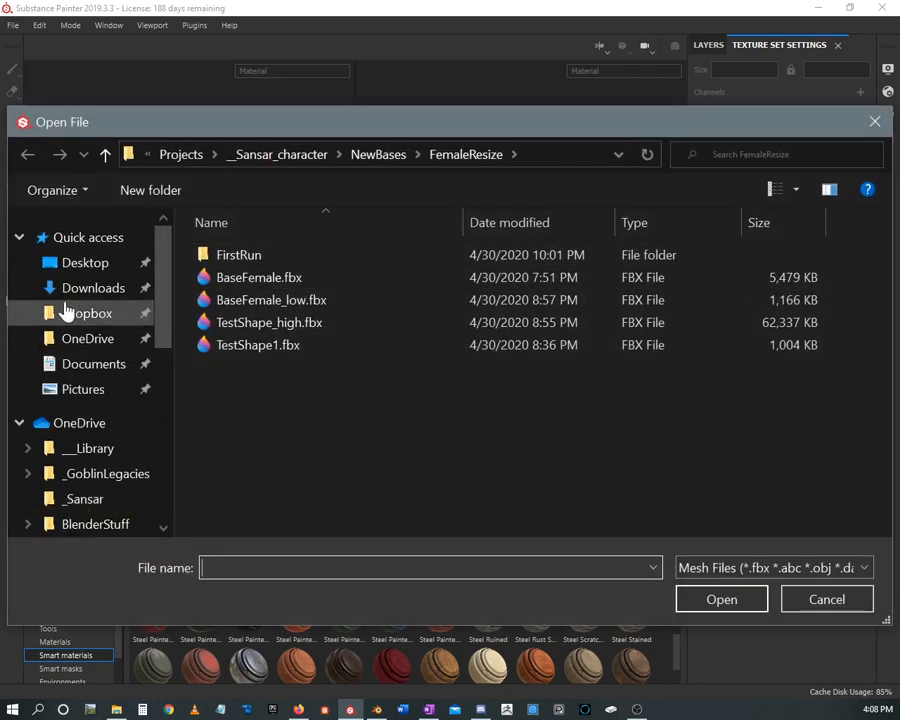
{"action": "left_click", "coordinate": [85, 263]}
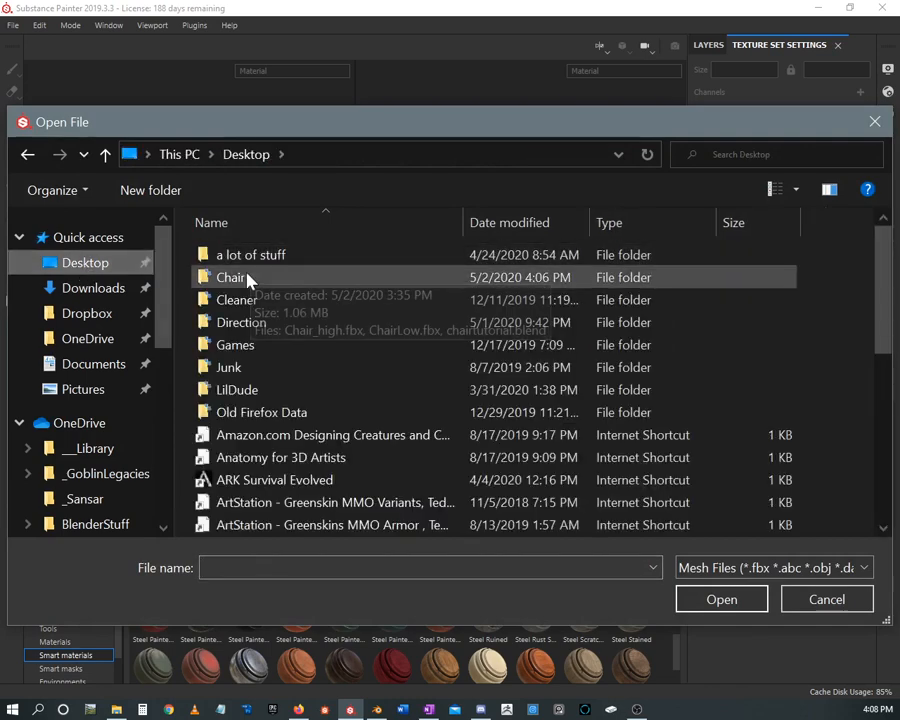
{"action": "double_click", "coordinate": [247, 279]}
{"action": "left_click", "coordinate": [256, 280]}
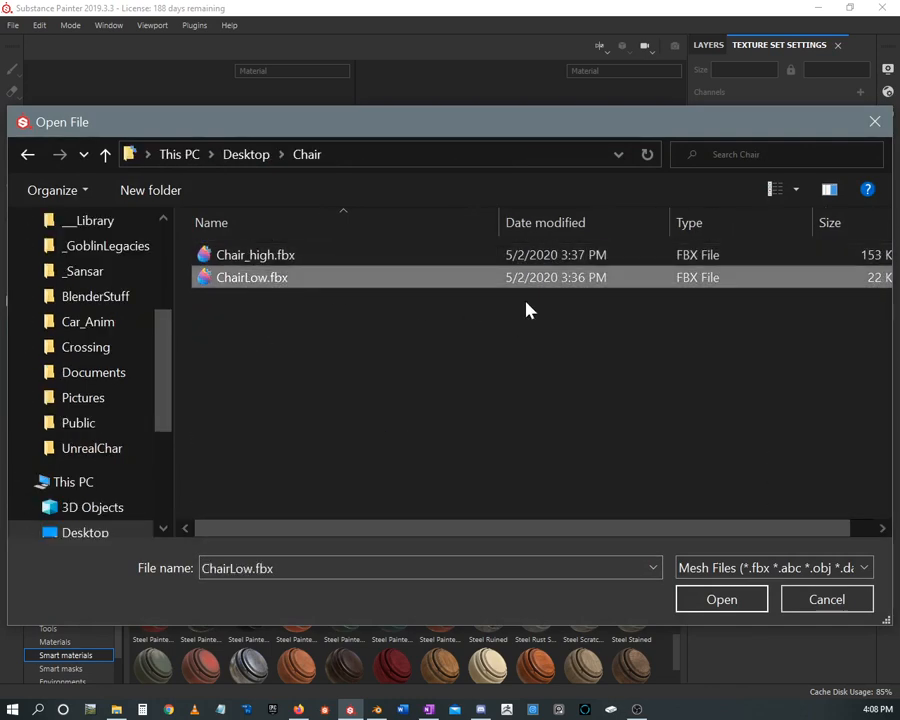
{"action": "left_click", "coordinate": [718, 603]}
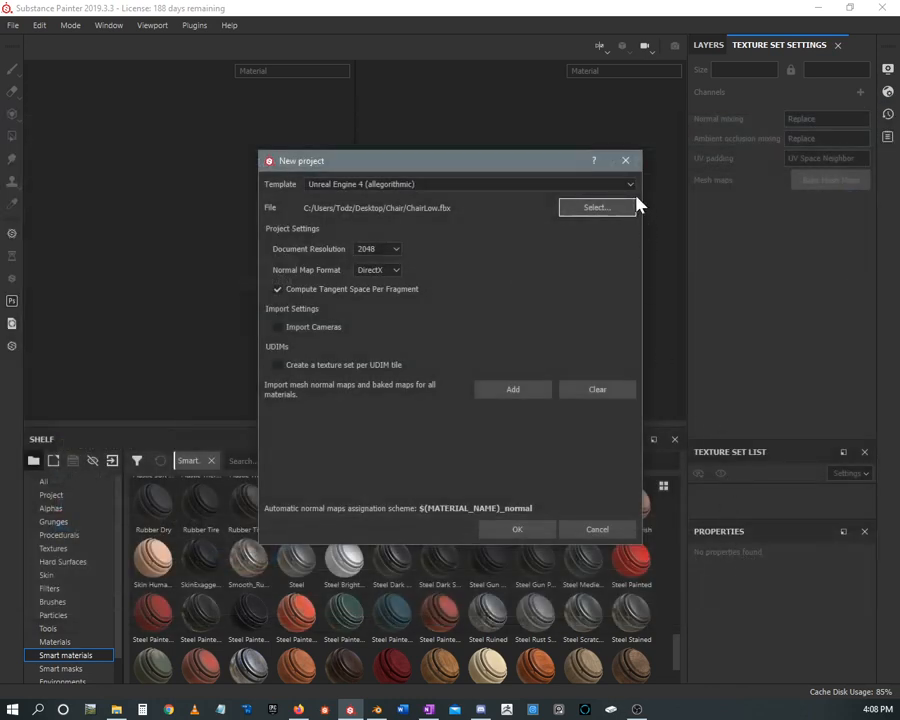
{"action": "left_click", "coordinate": [512, 530]}
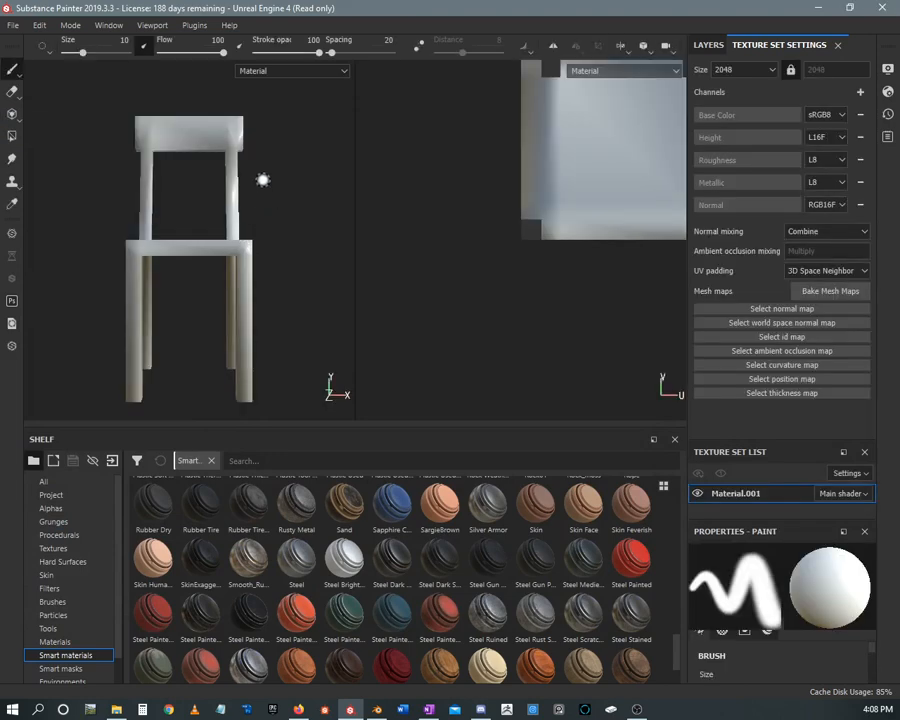
Examine the low-poly chair's shading from several angles and inspect its full UV layout
{"action": "left_click_drag", "start_coordinate": [265, 186], "coordinate": [67, 63], "text": "alt"}
{"action": "middle_click_drag", "start_coordinate": [232, 135], "coordinate": [259, 195], "text": "alt"}
{"action": "right_click_drag", "start_coordinate": [259, 195], "coordinate": [291, 611], "text": "alt"}
{"action": "middle_click_drag", "start_coordinate": [250, 162], "coordinate": [253, 271], "text": "alt"}
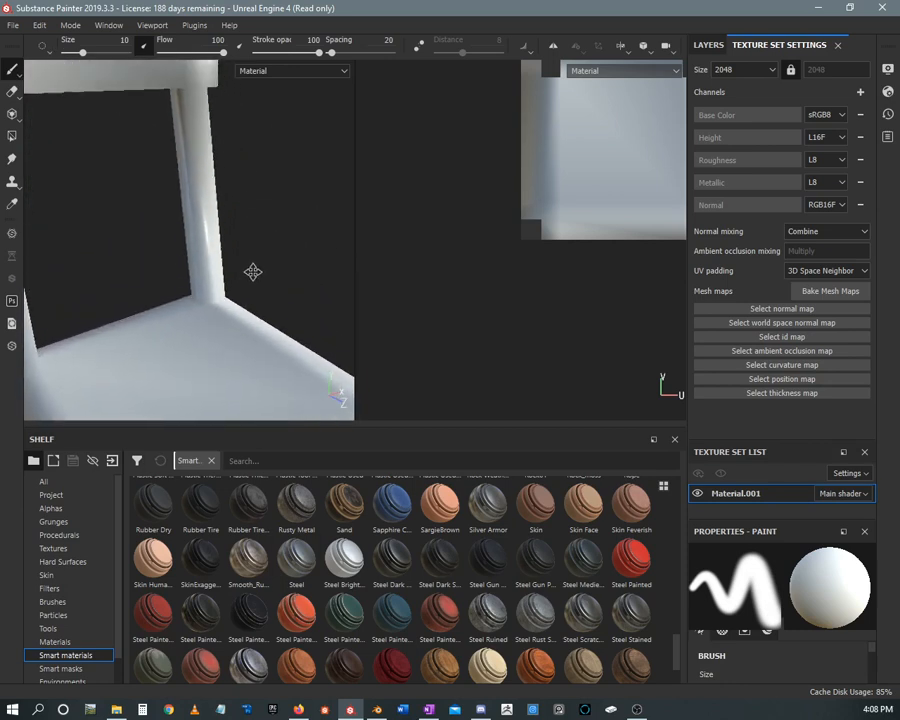
{"action": "right_click_drag", "start_coordinate": [252, 272], "coordinate": [68, 95], "text": "alt"}
{"action": "middle_click_drag", "start_coordinate": [300, 175], "coordinate": [312, 129], "text": "alt"}
{"action": "right_click_drag", "start_coordinate": [312, 129], "coordinate": [290, 183], "text": "alt"}
{"action": "left_click_drag", "start_coordinate": [285, 207], "coordinate": [277, 169], "text": "alt"}
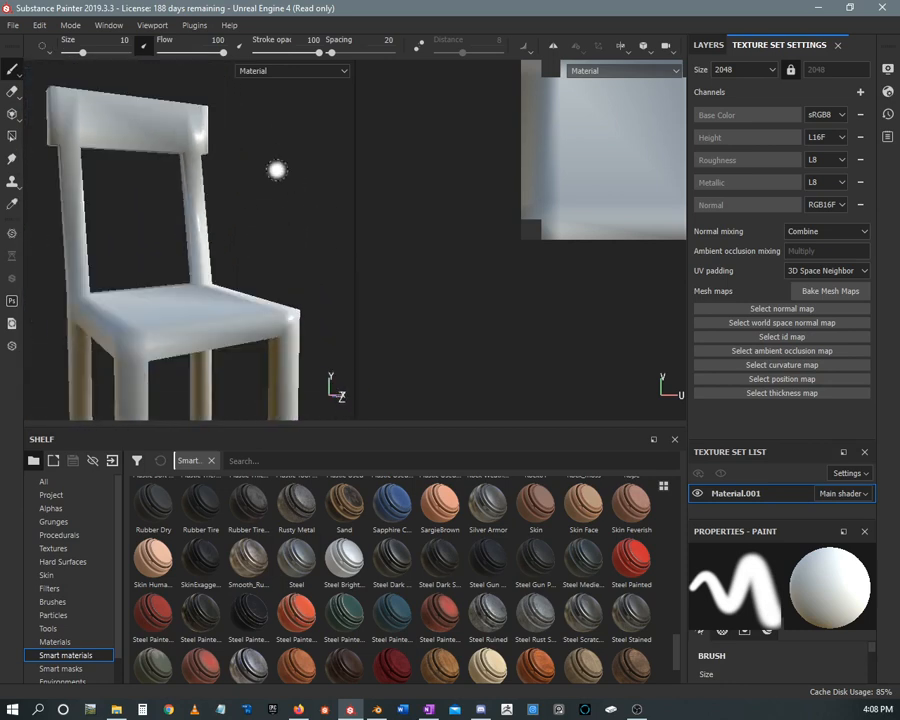
{"action": "middle_click_drag", "start_coordinate": [276, 168], "coordinate": [273, 112], "text": "alt"}
{"action": "right_click_drag", "start_coordinate": [273, 112], "coordinate": [206, 106], "text": "alt"}
{"action": "left_click_drag", "start_coordinate": [206, 106], "coordinate": [252, 156], "text": "alt"}
{"action": "middle_click_drag", "start_coordinate": [252, 156], "coordinate": [255, 149], "text": "alt"}
{"action": "right_click_drag", "start_coordinate": [256, 150], "coordinate": [329, 163], "text": "alt"}
{"action": "left_click_drag", "start_coordinate": [339, 112], "coordinate": [319, 135], "text": "alt"}
{"action": "right_click_drag", "start_coordinate": [319, 135], "coordinate": [153, 110], "text": "alt"}
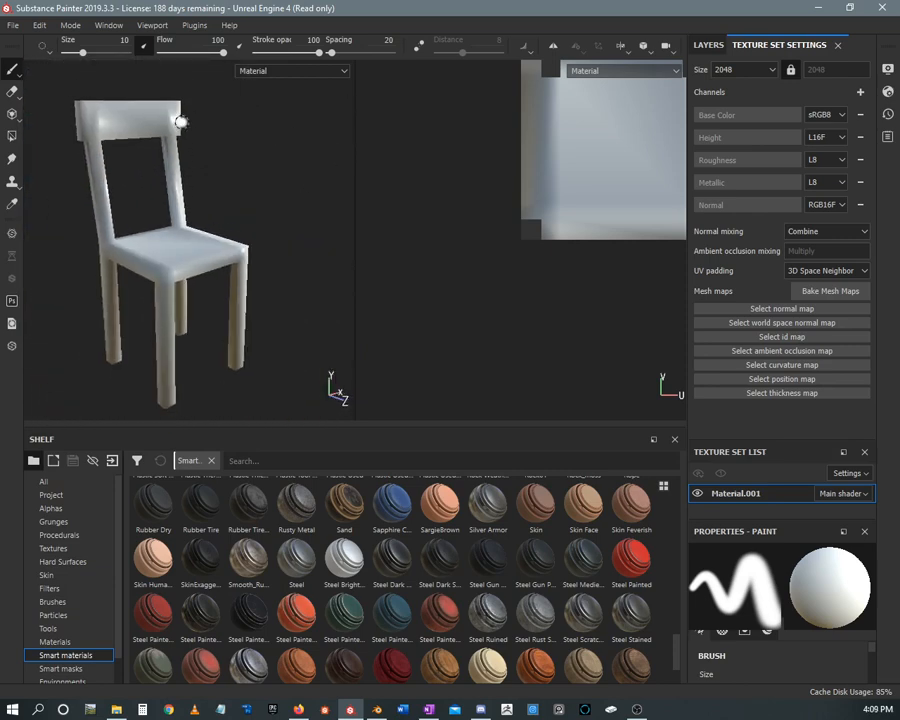
{"action": "middle_click_drag", "start_coordinate": [205, 122], "coordinate": [229, 125], "text": "alt"}
{"action": "right_click_drag", "start_coordinate": [229, 125], "coordinate": [251, 160], "text": "alt"}
{"action": "middle_click_drag", "start_coordinate": [252, 157], "coordinate": [259, 127], "text": "alt"}
{"action": "mouse_move", "coordinate": [259, 127]}
{"action": "left_mouse_down", "text": "alt"}
{"action": "mouse_move", "coordinate": [263, 145]}
{"action": "mouse_move", "coordinate": [261, 135]}
{"action": "left_mouse_up", "text": "alt"}
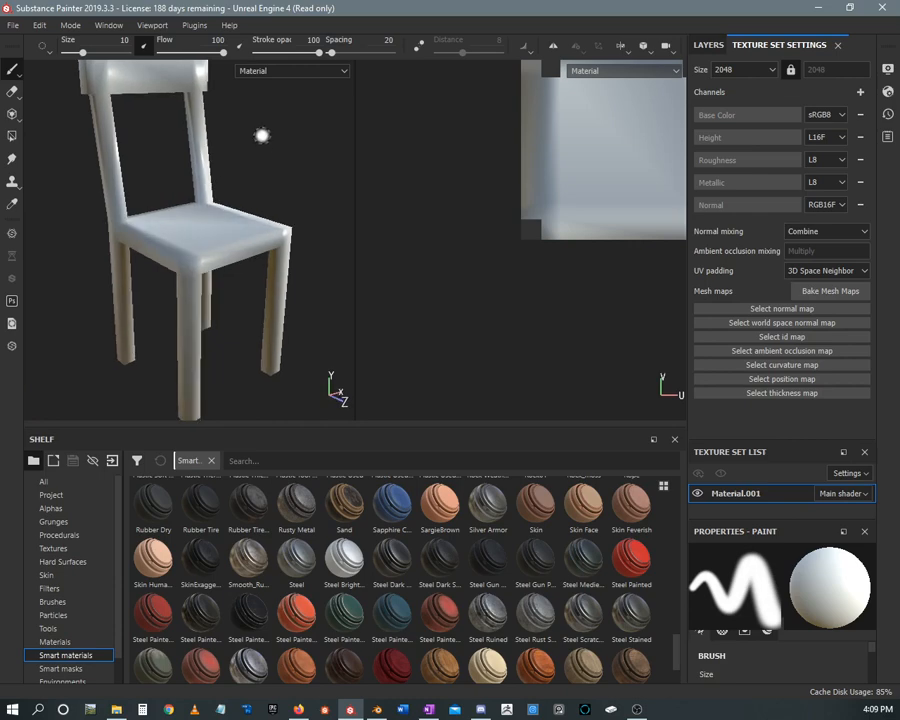
{"action": "middle_click_drag", "start_coordinate": [261, 135], "coordinate": [261, 157], "text": "alt"}
{"action": "right_click_drag", "start_coordinate": [261, 157], "coordinate": [261, 176], "text": "alt"}
{"action": "mouse_move", "coordinate": [261, 176]}
{"action": "left_mouse_down", "text": "alt"}
{"action": "mouse_move", "coordinate": [261, 155]}
{"action": "mouse_move", "coordinate": [257, 162]}
{"action": "left_mouse_up", "text": "alt"}
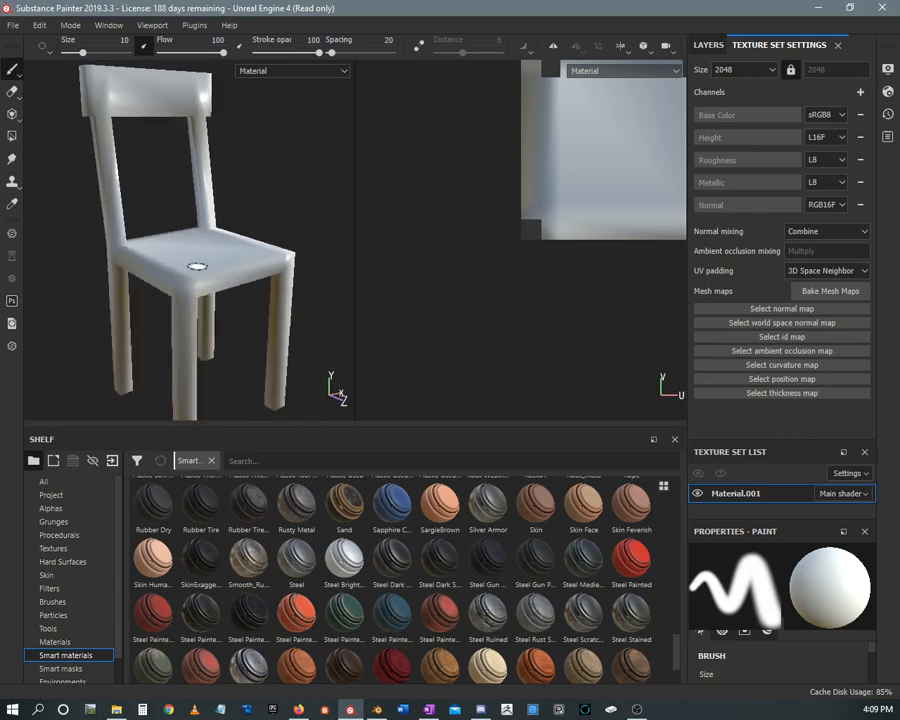
{"action": "right_click_drag", "start_coordinate": [242, 176], "coordinate": [188, 138], "text": "alt"}
{"action": "right_click_drag", "start_coordinate": [424, 148], "coordinate": [372, 122], "text": "alt"}
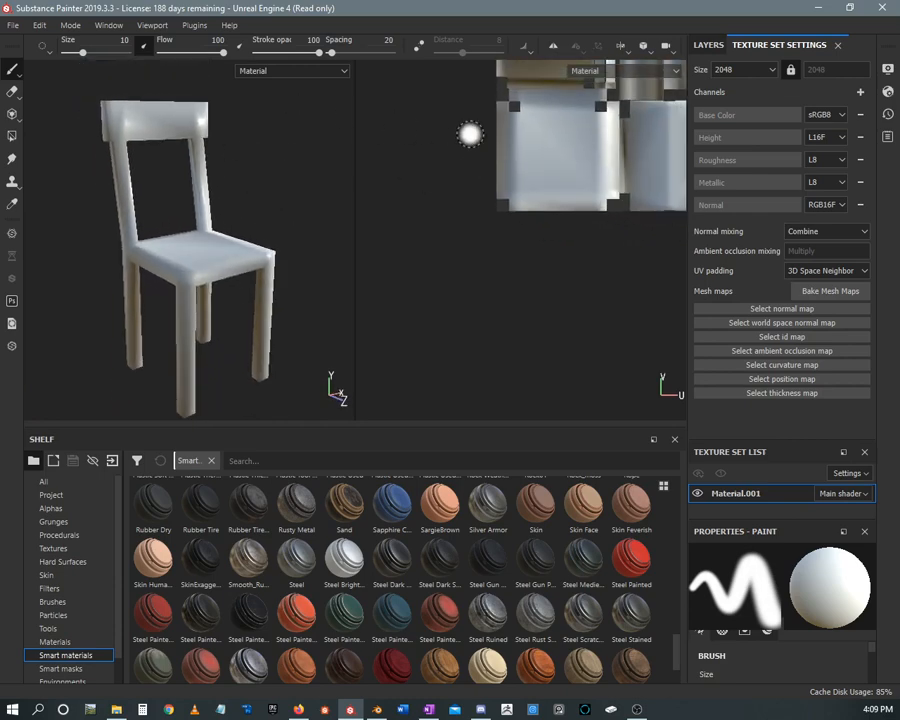
{"action": "middle_click_drag", "start_coordinate": [469, 138], "coordinate": [443, 234], "text": "alt"}
{"action": "middle_click_drag", "start_coordinate": [418, 157], "coordinate": [366, 195], "text": "alt"}
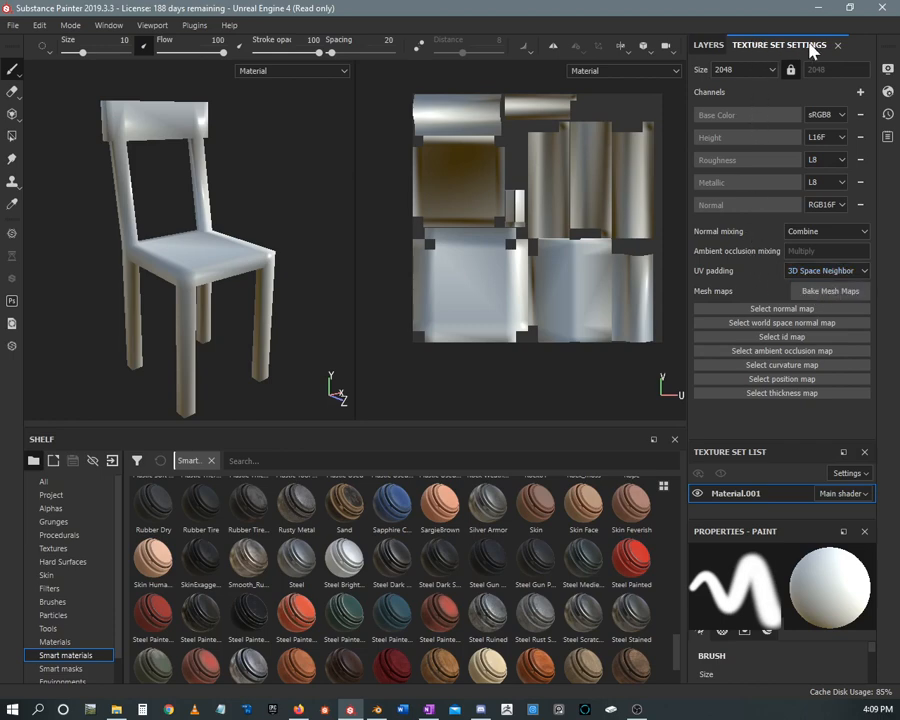
Open the mesh map baking settings and add Chair_high.fbx as the high definition mesh
{"action": "left_click", "coordinate": [802, 292]}
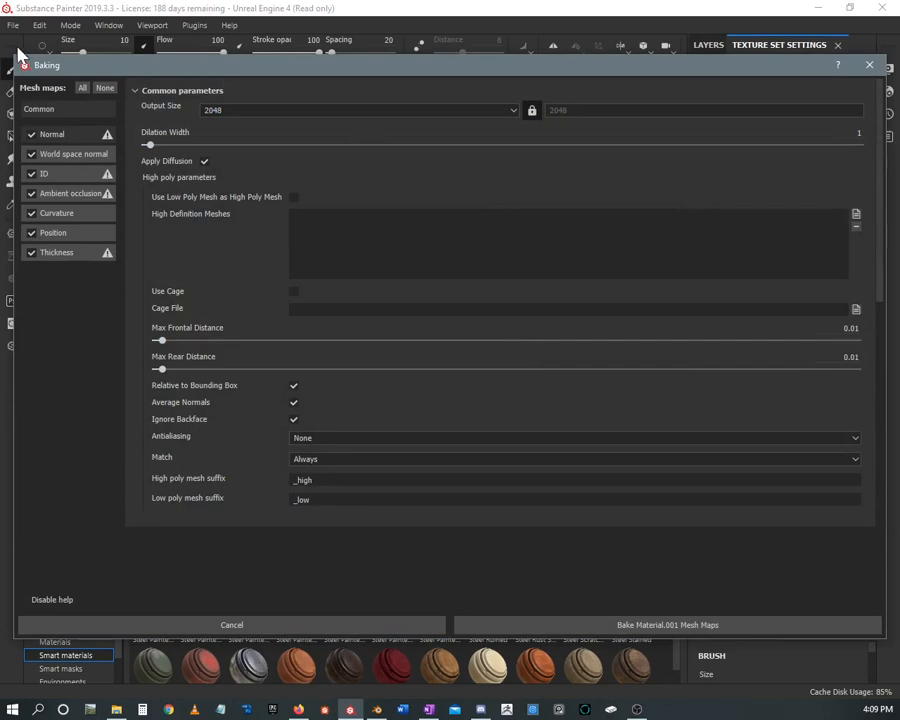
{"action": "left_click_drag", "start_coordinate": [14, 58], "coordinate": [267, 90]}
{"action": "left_click_drag", "start_coordinate": [478, 97], "coordinate": [353, 71]}
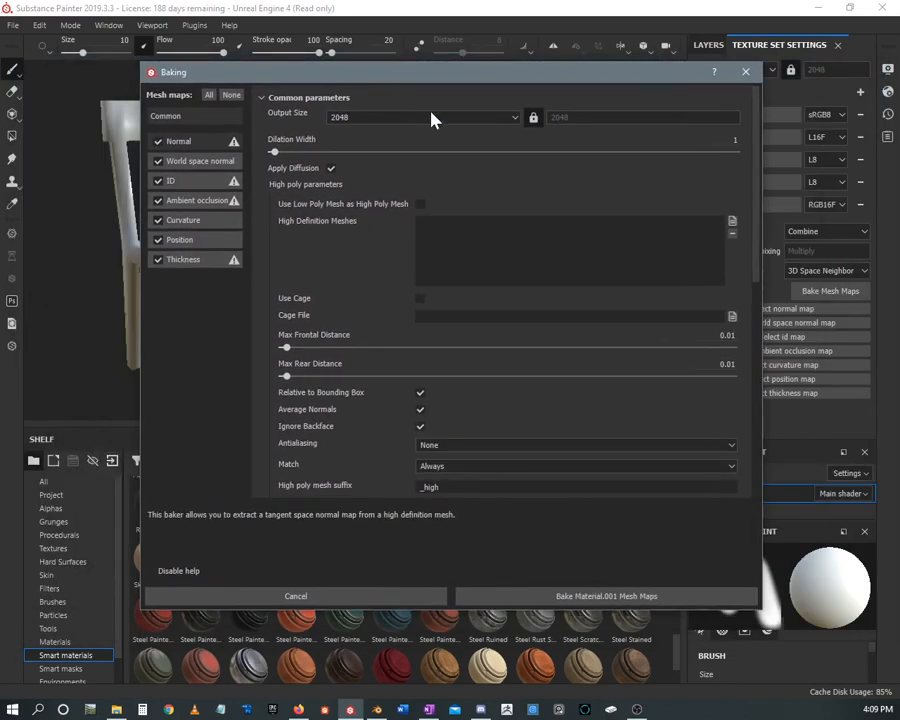
{"action": "left_click", "coordinate": [732, 221]}
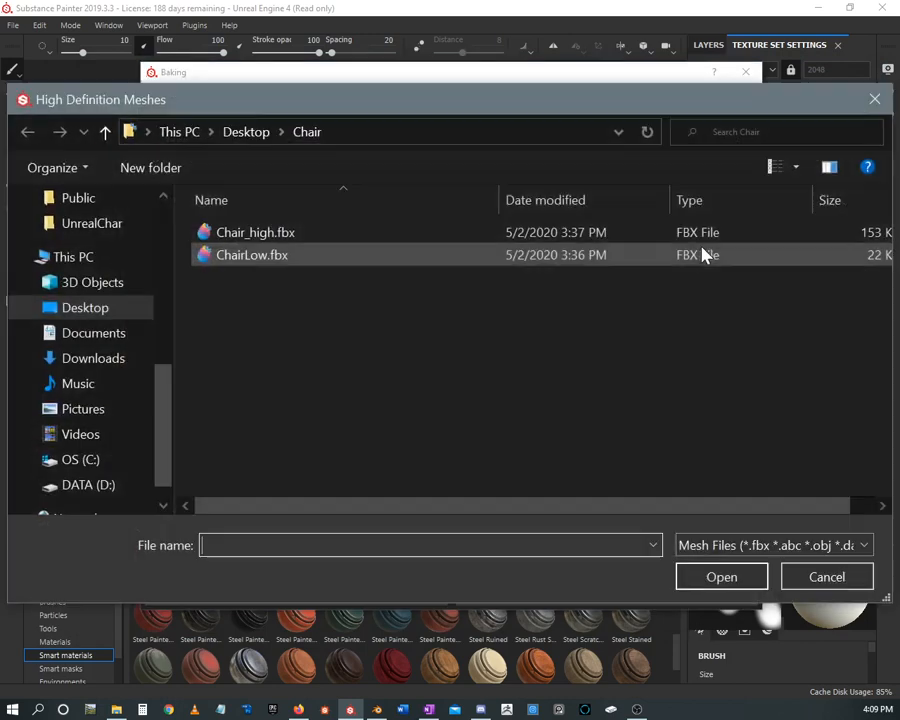
{"action": "left_click", "coordinate": [245, 233]}
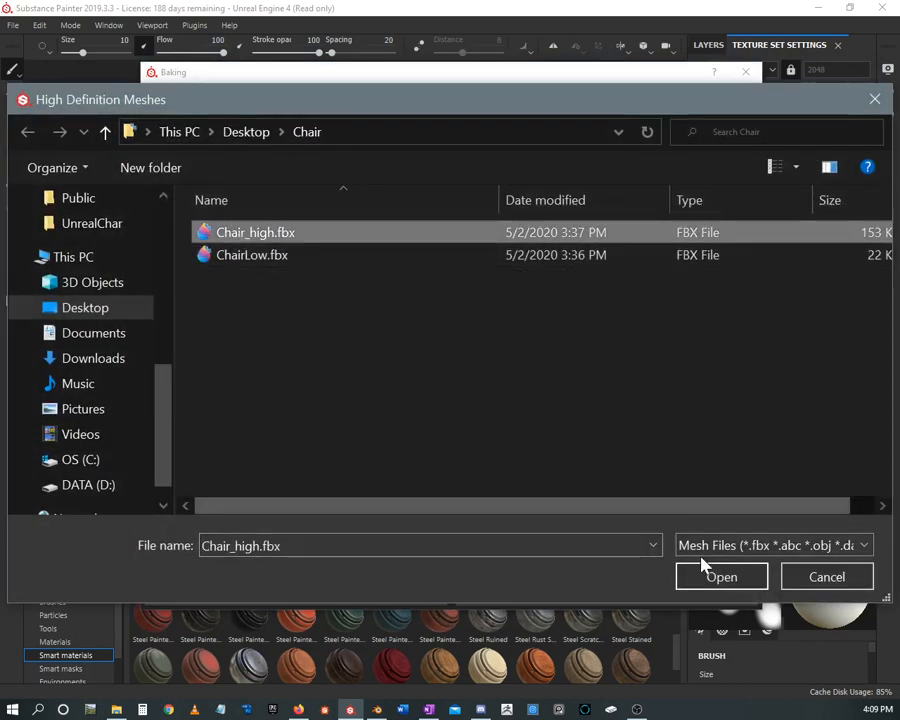
{"action": "left_click", "coordinate": [719, 577]}
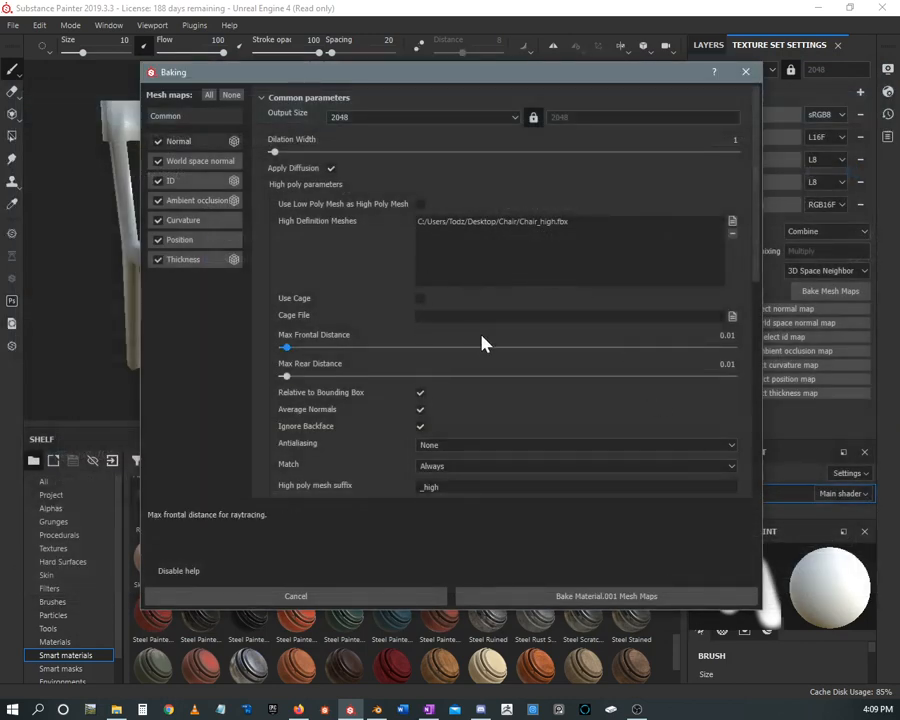
Bake all the Material.001 mesh maps at 2048 and dismiss the baking report
{"action": "scroll", "coordinate": [482, 344], "scroll_direction": "down", "scroll_amount": 5}
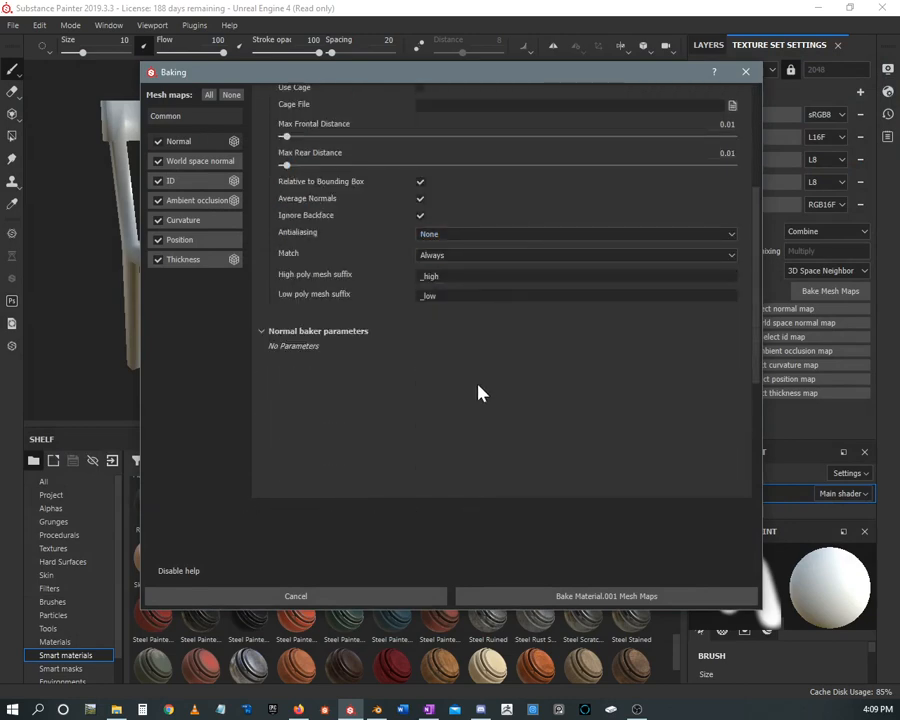
{"action": "scroll", "coordinate": [490, 390], "scroll_direction": "down", "scroll_amount": 1}
{"action": "left_click", "coordinate": [596, 598]}
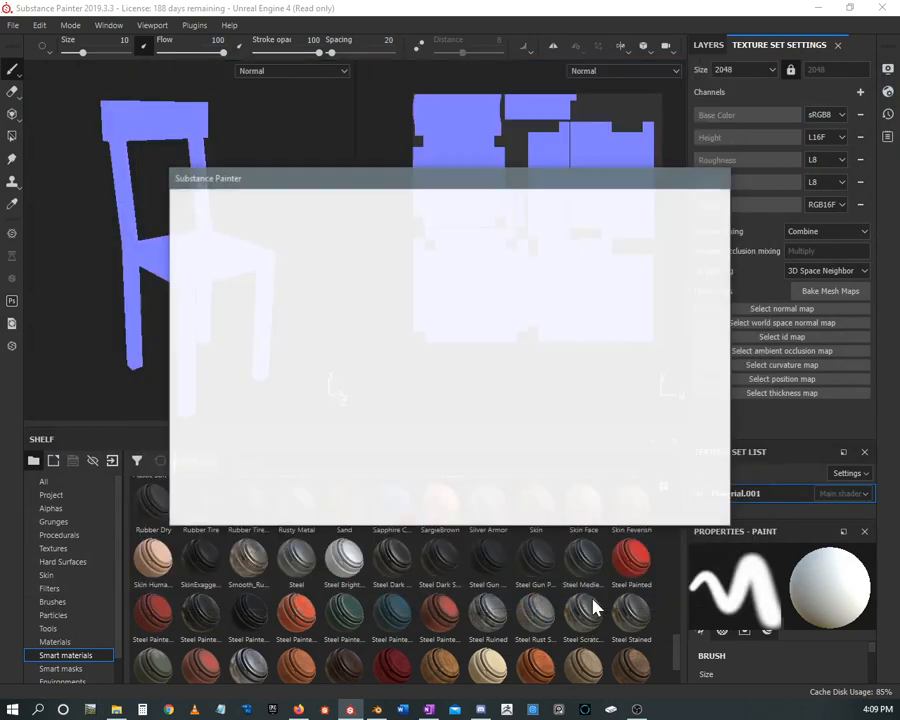
{"action": "left_click_drag", "start_coordinate": [354, 170], "coordinate": [471, 183]}
{"action": "left_click_drag", "start_coordinate": [390, 198], "coordinate": [466, 175]}
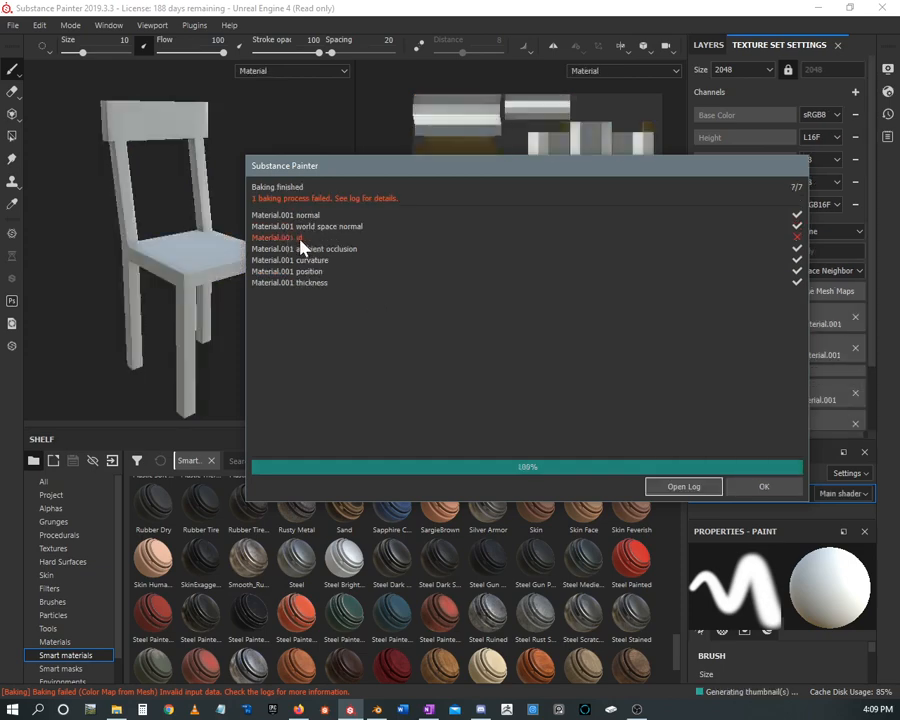
{"action": "left_click_drag", "start_coordinate": [406, 170], "coordinate": [378, 158]}
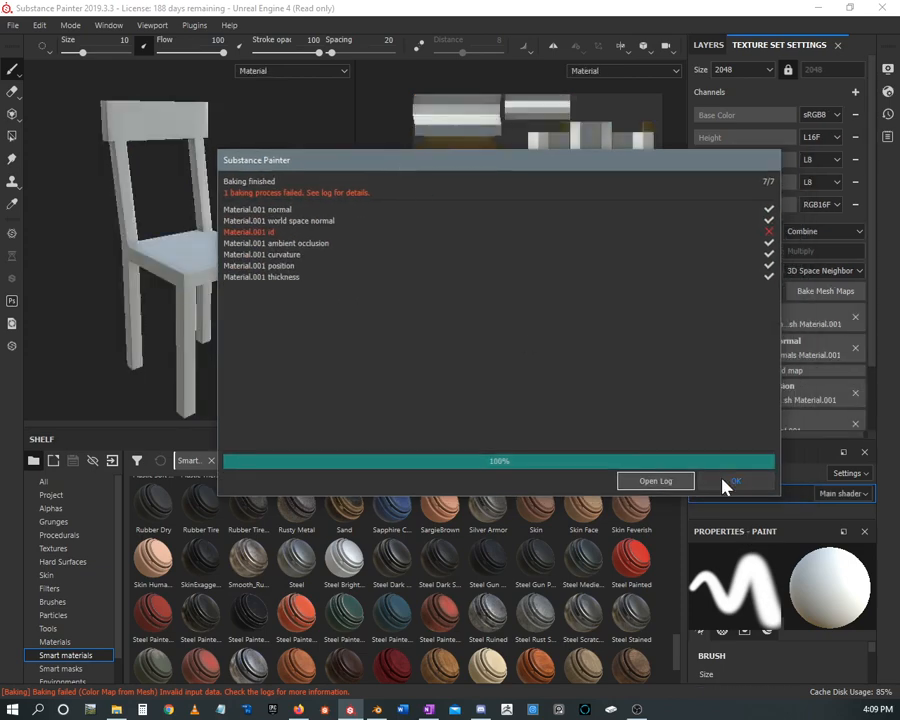
{"action": "left_click", "coordinate": [730, 483]}
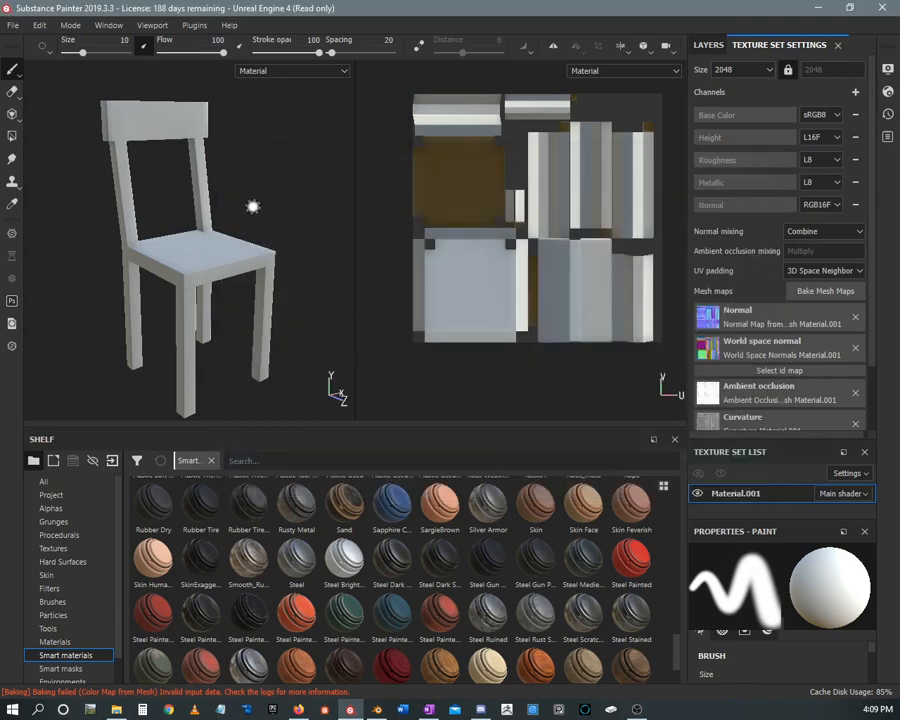
Examine the baked edges of the chair's seat, legs and backrest from close up and from different angles
{"action": "right_click_drag", "start_coordinate": [252, 202], "coordinate": [185, 350], "text": "alt"}
{"action": "middle_click_drag", "start_coordinate": [185, 350], "coordinate": [233, 203], "text": "alt"}
{"action": "left_click_drag", "start_coordinate": [233, 203], "coordinate": [241, 210], "text": "alt"}
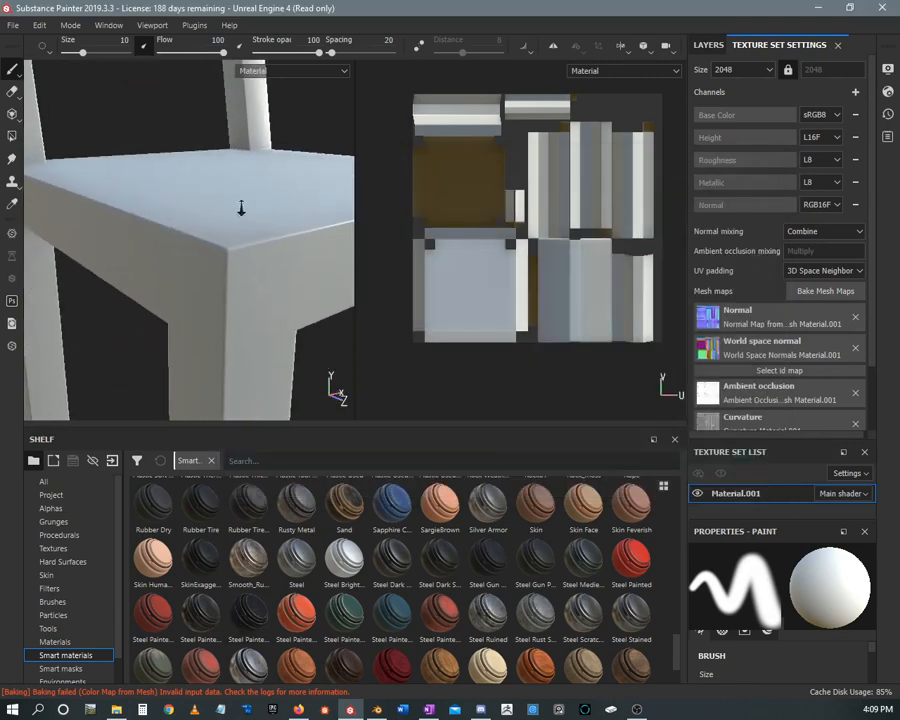
{"action": "right_click_drag", "start_coordinate": [241, 210], "coordinate": [232, 262], "text": "alt"}
{"action": "mouse_move", "coordinate": [232, 262]}
{"action": "left_mouse_down", "text": "alt"}
{"action": "mouse_move", "coordinate": [237, 345]}
{"action": "mouse_move", "coordinate": [269, 281]}
{"action": "mouse_move", "coordinate": [313, 255]}
{"action": "mouse_move", "coordinate": [232, 315]}
{"action": "mouse_move", "coordinate": [137, 236]}
{"action": "mouse_move", "coordinate": [237, 281]}
{"action": "mouse_move", "coordinate": [224, 244]}
{"action": "mouse_move", "coordinate": [225, 255]}
{"action": "left_mouse_up", "text": "alt"}
{"action": "right_click_drag", "start_coordinate": [226, 252], "coordinate": [157, 213], "text": "alt"}
{"action": "left_click_drag", "start_coordinate": [157, 213], "coordinate": [120, 179], "text": "alt"}
{"action": "right_click_drag", "start_coordinate": [120, 179], "coordinate": [215, 275], "text": "alt"}
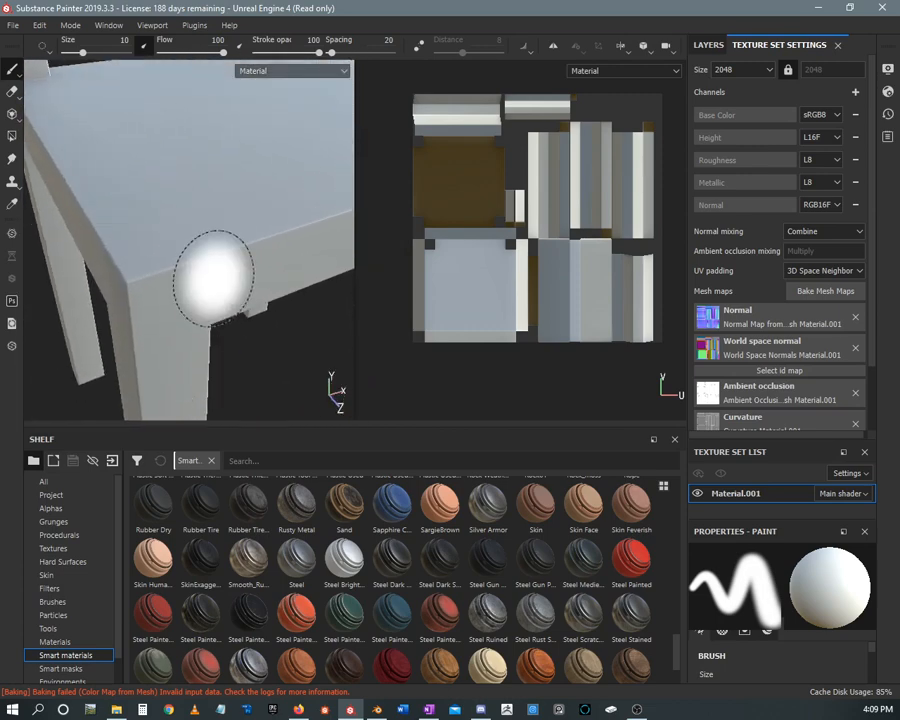
{"action": "mouse_move", "coordinate": [215, 275]}
{"action": "left_mouse_down", "text": "alt"}
{"action": "mouse_move", "coordinate": [194, 302]}
{"action": "mouse_move", "coordinate": [251, 261]}
{"action": "mouse_move", "coordinate": [277, 225]}
{"action": "mouse_move", "coordinate": [257, 263]}
{"action": "left_mouse_up", "text": "alt"}
{"action": "right_click_drag", "start_coordinate": [257, 263], "coordinate": [20, 210], "text": "alt"}
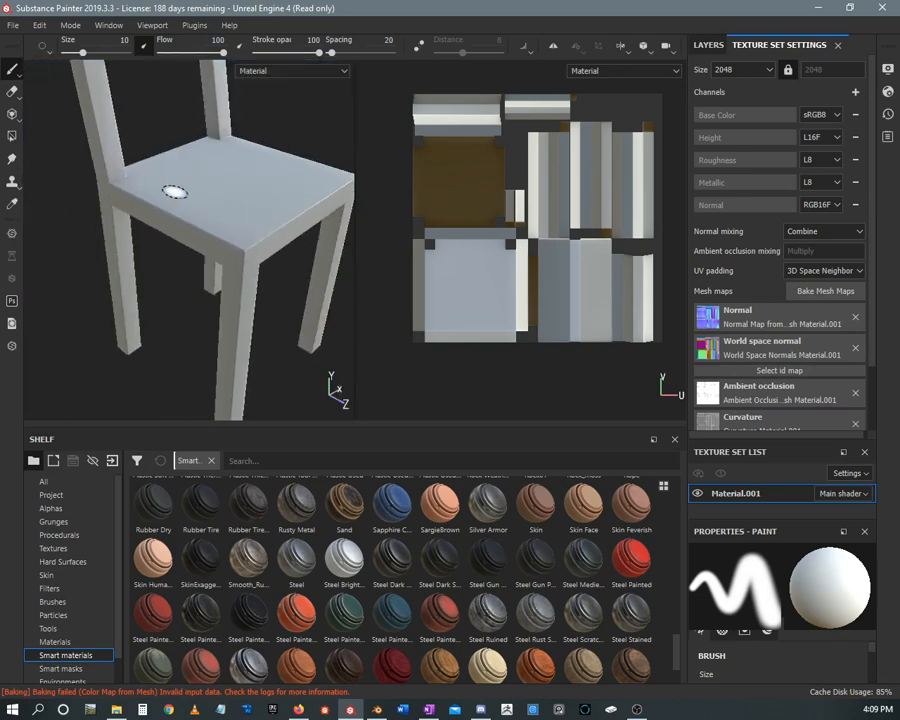
{"action": "middle_click_drag", "start_coordinate": [175, 191], "coordinate": [203, 252], "text": "alt"}
{"action": "right_click_drag", "start_coordinate": [203, 252], "coordinate": [238, 287], "text": "alt"}
{"action": "middle_click_drag", "start_coordinate": [238, 287], "coordinate": [285, 395], "text": "alt"}
{"action": "right_click_drag", "start_coordinate": [214, 248], "coordinate": [218, 271], "text": "alt"}
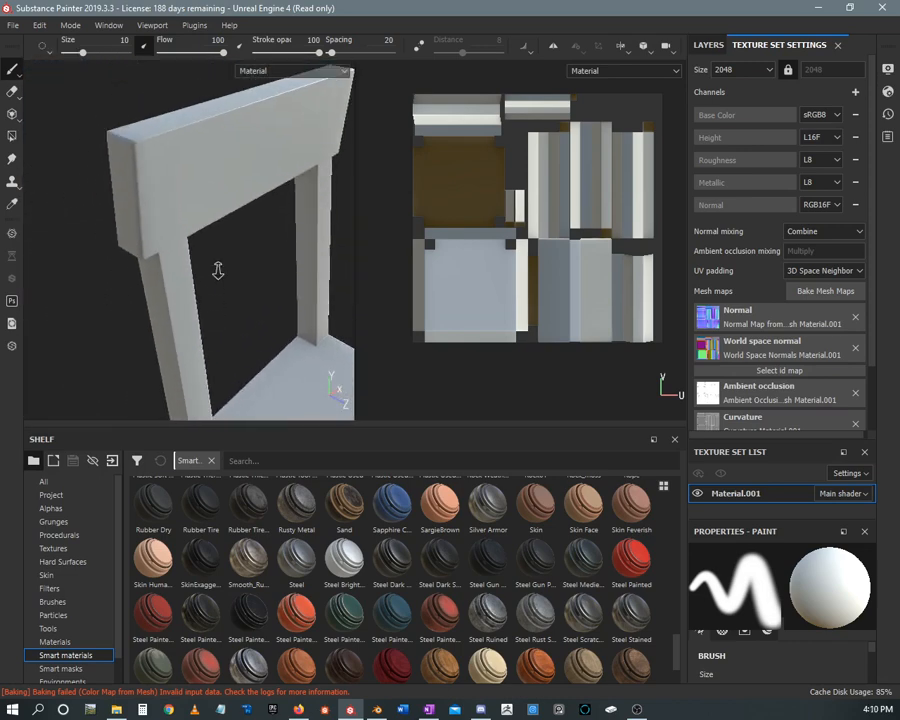
{"action": "left_click_drag", "start_coordinate": [218, 271], "coordinate": [247, 279], "text": "alt"}
{"action": "right_click_drag", "start_coordinate": [247, 279], "coordinate": [75, 199], "text": "alt"}
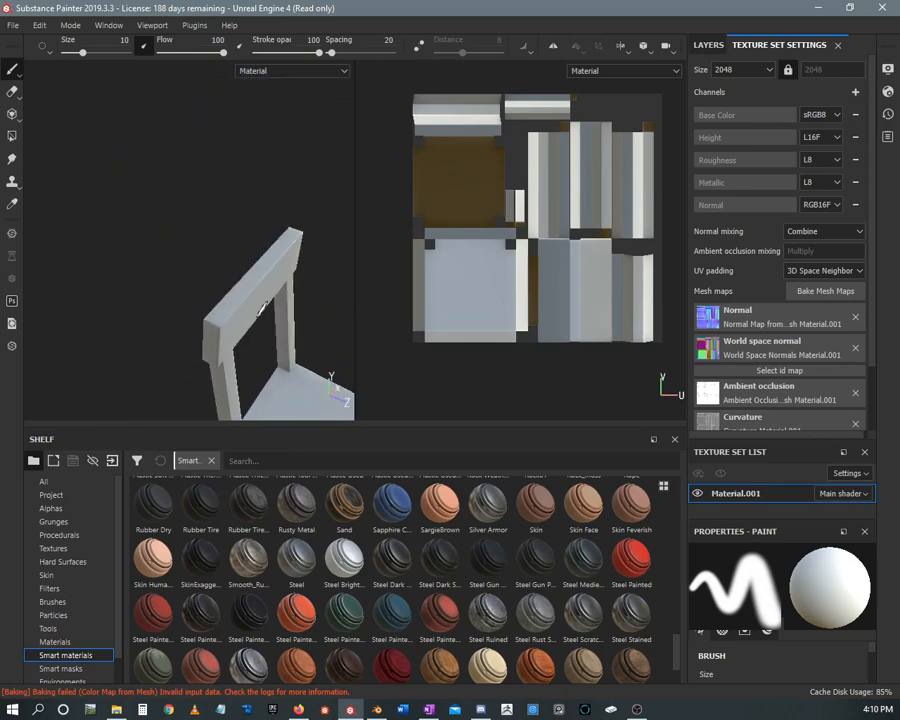
{"action": "middle_click_drag", "start_coordinate": [262, 309], "coordinate": [130, 150], "text": "alt"}
{"action": "left_click_drag", "start_coordinate": [130, 150], "coordinate": [193, 165], "text": "alt"}
{"action": "middle_click_drag", "start_coordinate": [193, 165], "coordinate": [201, 175], "text": "alt"}
{"action": "left_click_drag", "start_coordinate": [201, 175], "coordinate": [236, 198], "text": "alt"}
{"action": "middle_click_drag", "start_coordinate": [236, 198], "coordinate": [178, 150], "text": "alt"}
{"action": "left_click_drag", "start_coordinate": [178, 150], "coordinate": [205, 186], "text": "alt"}
Add the Steel Painted Chipped Dirty smart material to the layer stack above Layer 1
{"action": "left_click", "coordinate": [708, 45]}
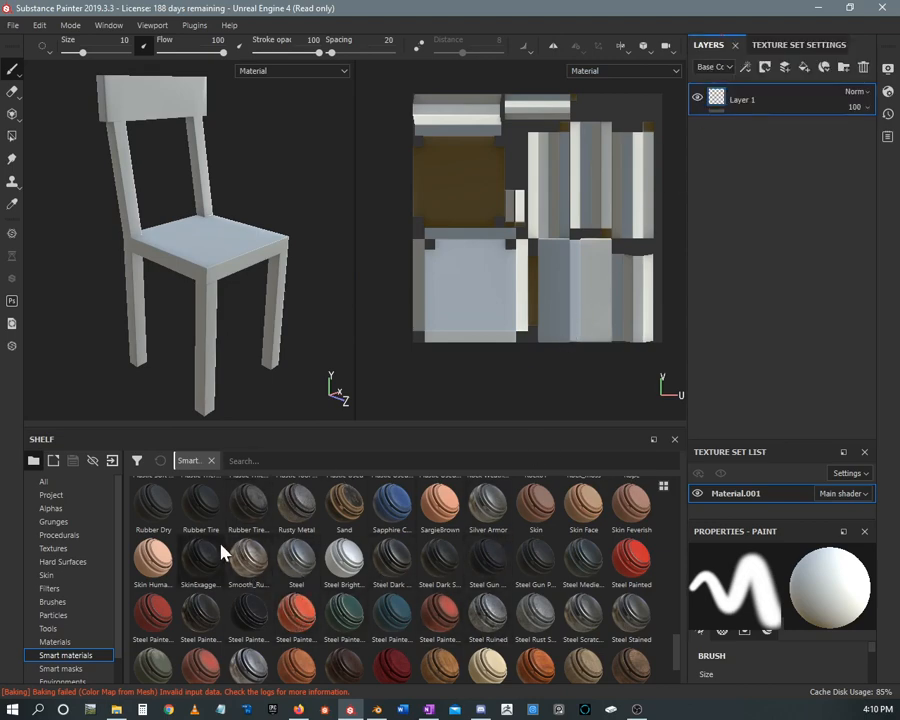
{"action": "mouse_move", "coordinate": [152, 624]}
{"action": "left_mouse_down"}
{"action": "mouse_move", "coordinate": [797, 200]}
{"action": "mouse_move", "coordinate": [748, 88]}
{"action": "left_mouse_up"}
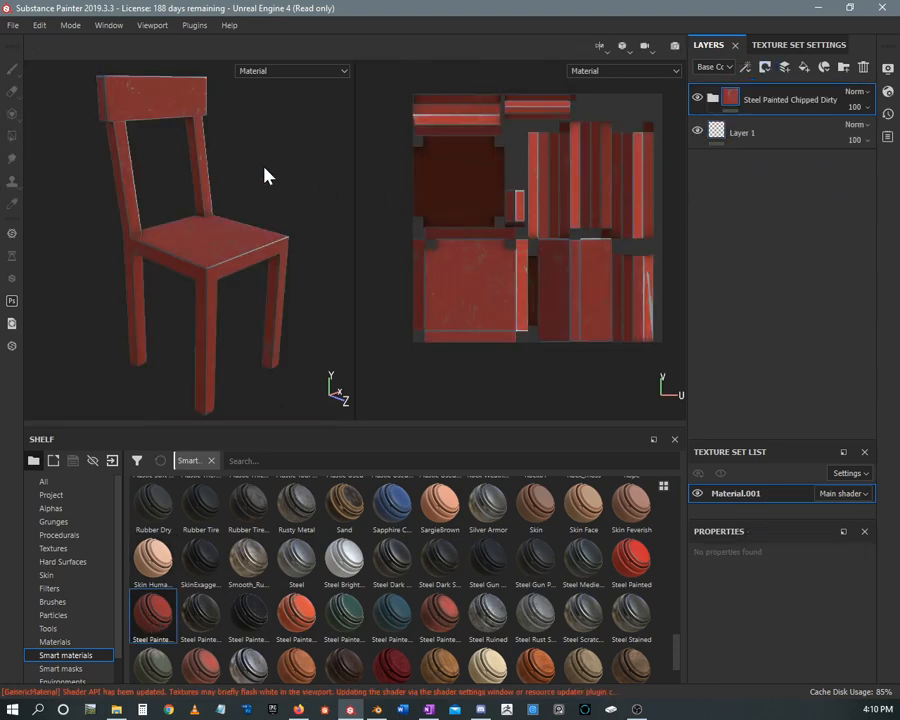
Examine the chipped paint and edge wear on the chair's seat, legs and backrest from several angles
{"action": "right_click_drag", "start_coordinate": [264, 167], "coordinate": [243, 352], "text": "alt"}
{"action": "left_click_drag", "start_coordinate": [230, 270], "coordinate": [211, 201], "text": "alt"}
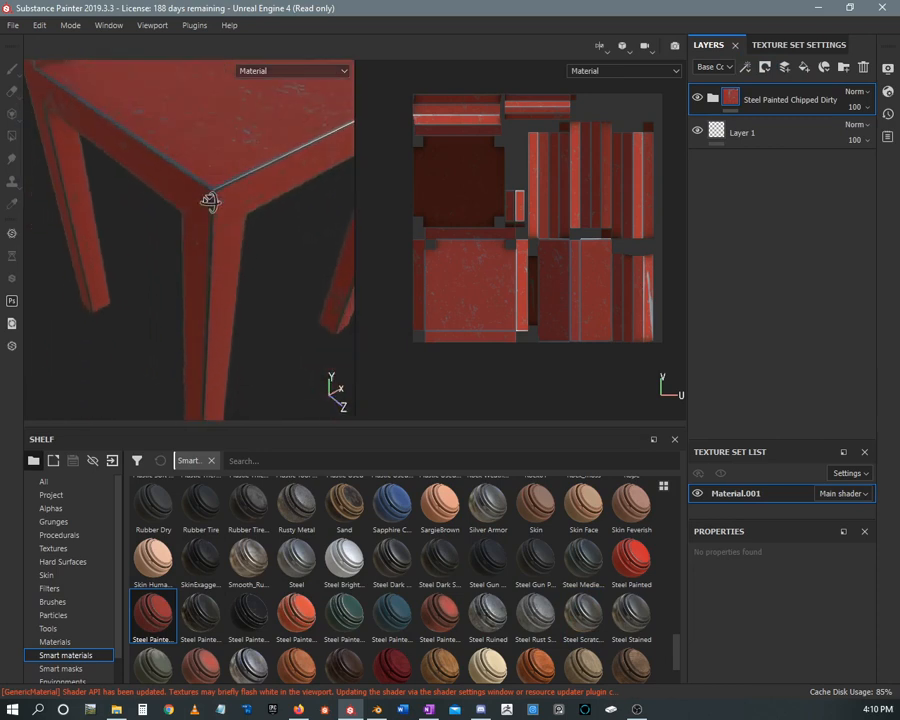
{"action": "middle_click_drag", "start_coordinate": [211, 201], "coordinate": [313, 271], "text": "alt"}
{"action": "right_click_drag", "start_coordinate": [313, 271], "coordinate": [235, 316], "text": "alt"}
{"action": "left_click_drag", "start_coordinate": [235, 316], "coordinate": [236, 288], "text": "alt"}
{"action": "right_click_drag", "start_coordinate": [236, 288], "coordinate": [84, 130], "text": "alt"}
{"action": "left_click_drag", "start_coordinate": [133, 268], "coordinate": [275, 225], "text": "alt"}
{"action": "middle_click_drag", "start_coordinate": [275, 225], "coordinate": [240, 203], "text": "alt"}
{"action": "right_click_drag", "start_coordinate": [240, 203], "coordinate": [192, 175], "text": "alt"}
{"action": "left_click_drag", "start_coordinate": [192, 175], "coordinate": [212, 171], "text": "alt"}
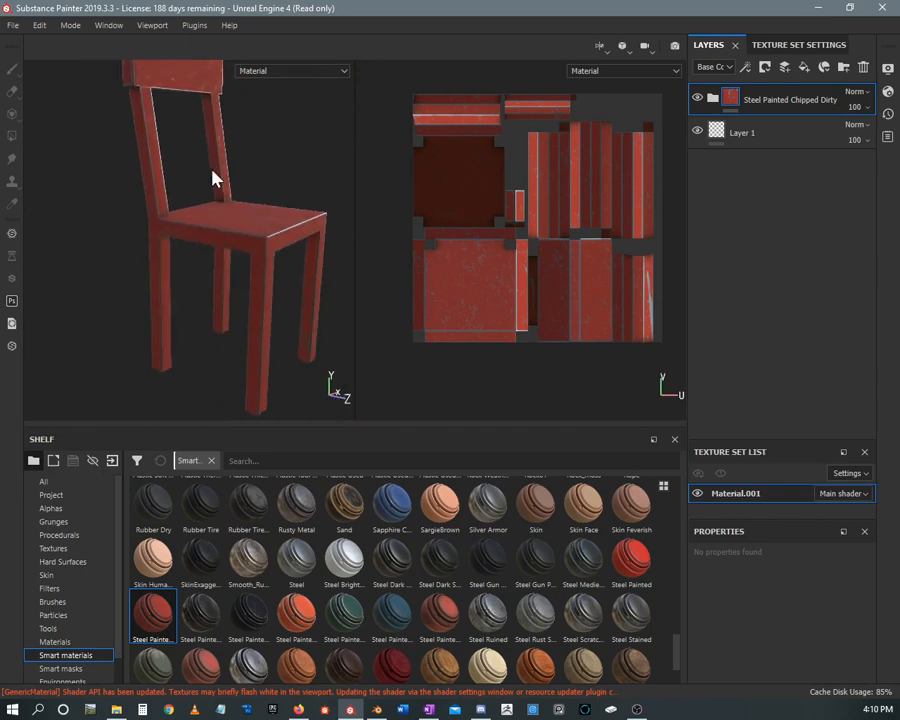
{"action": "right_click_drag", "start_coordinate": [212, 171], "coordinate": [176, 161], "text": "alt"}
{"action": "left_click_drag", "start_coordinate": [176, 161], "coordinate": [198, 173], "text": "alt"}
{"action": "middle_click_drag", "start_coordinate": [198, 173], "coordinate": [191, 183], "text": "alt"}
{"action": "right_click_drag", "start_coordinate": [191, 183], "coordinate": [176, 177], "text": "alt"}
{"action": "left_click_drag", "start_coordinate": [176, 177], "coordinate": [169, 181], "text": "alt"}
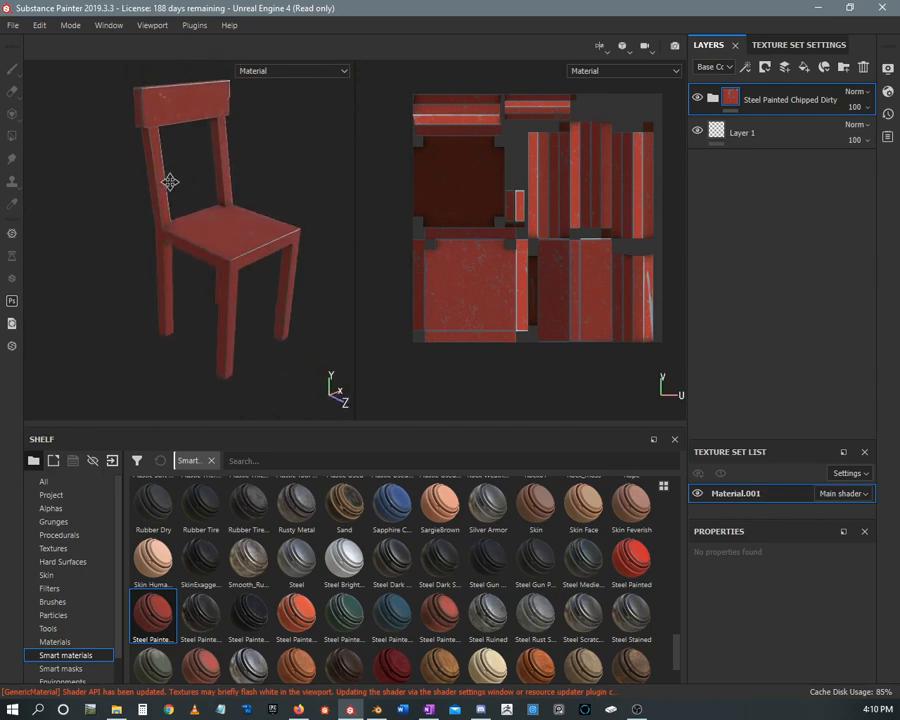
{"action": "middle_click_drag", "start_coordinate": [169, 181], "coordinate": [163, 190], "text": "alt"}
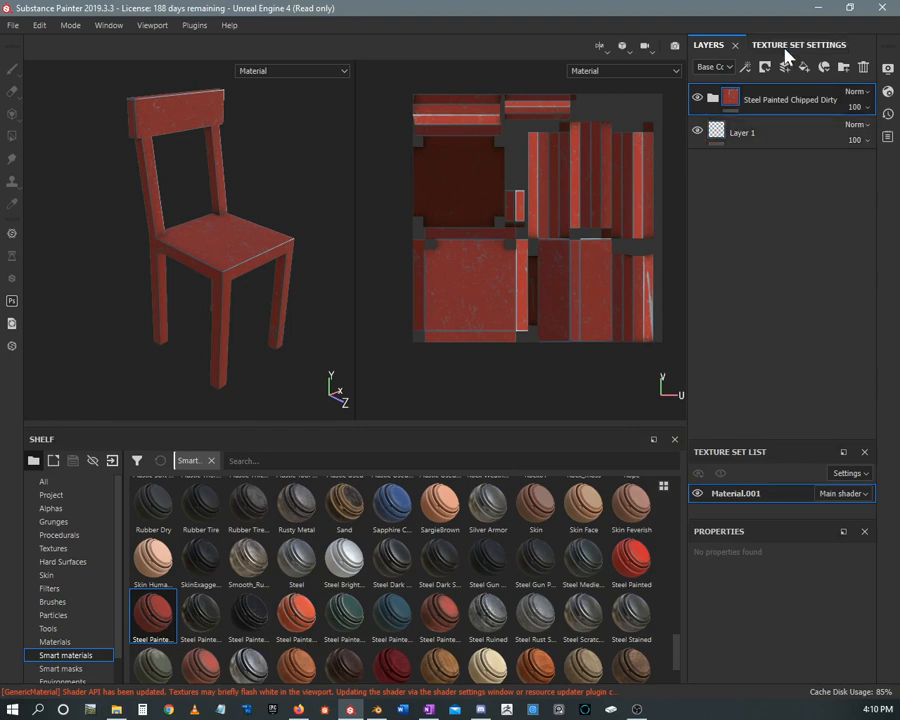
Open the texture export window and fit it within the visible screen area
{"action": "left_click", "coordinate": [15, 27]}
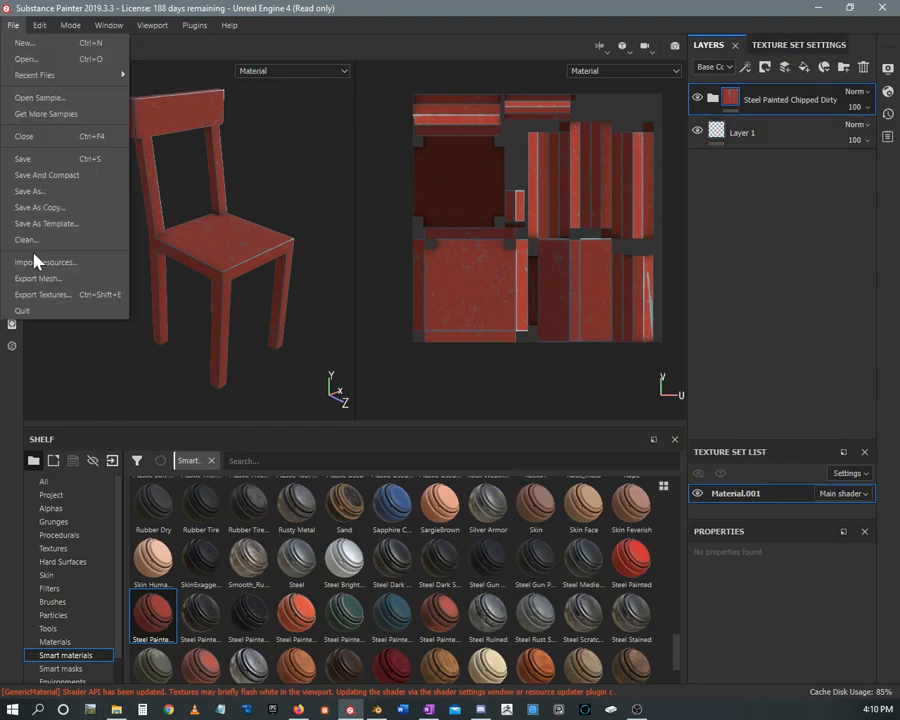
{"action": "left_click", "coordinate": [74, 301]}
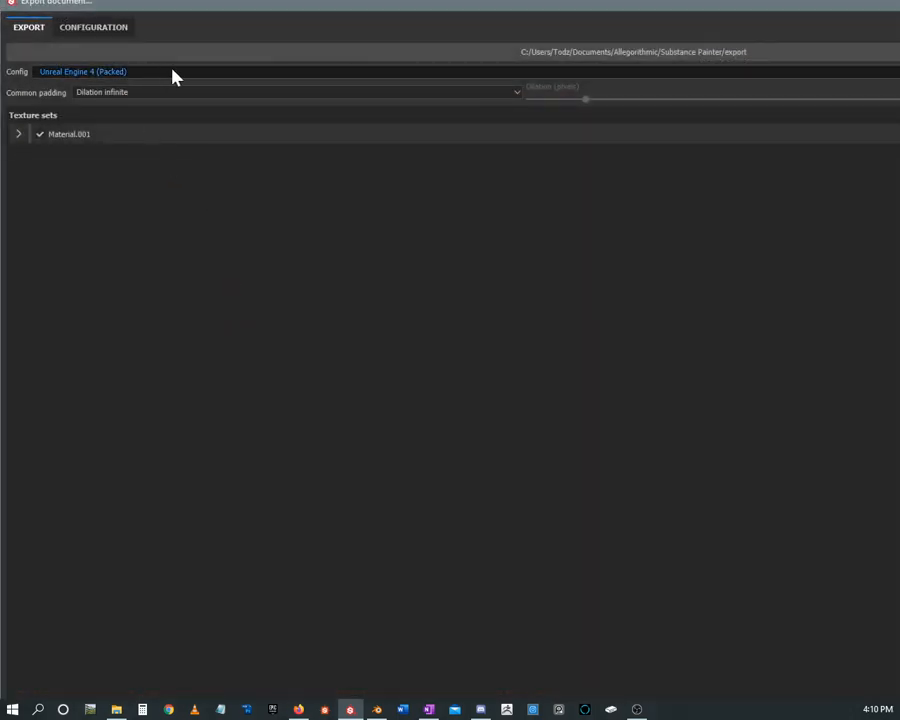
{"action": "mouse_move", "coordinate": [107, 5]}
{"action": "left_mouse_down"}
{"action": "mouse_move", "coordinate": [125, 40]}
{"action": "mouse_move", "coordinate": [97, 86]}
{"action": "mouse_move", "coordinate": [619, 229]}
{"action": "left_mouse_up"}
{"action": "mouse_move", "coordinate": [812, 239]}
{"action": "left_mouse_down"}
{"action": "mouse_move", "coordinate": [329, 86]}
{"action": "mouse_move", "coordinate": [197, 78]}
{"action": "mouse_move", "coordinate": [227, 74]}
{"action": "mouse_move", "coordinate": [225, 44]}
{"action": "mouse_move", "coordinate": [231, 89]}
{"action": "left_mouse_up"}
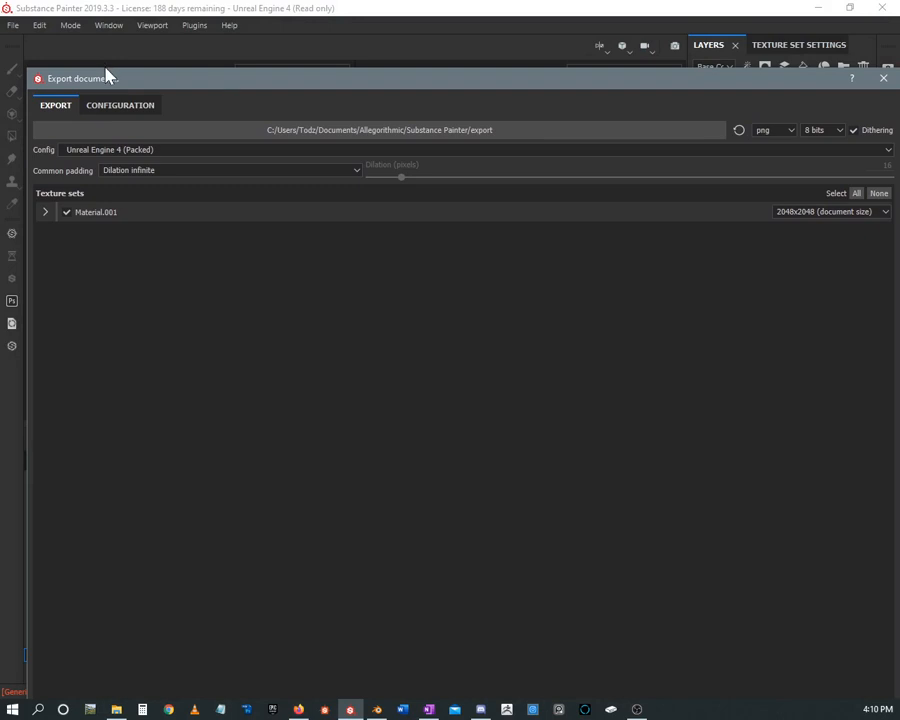
{"action": "left_click_drag", "start_coordinate": [105, 66], "coordinate": [190, 76]}
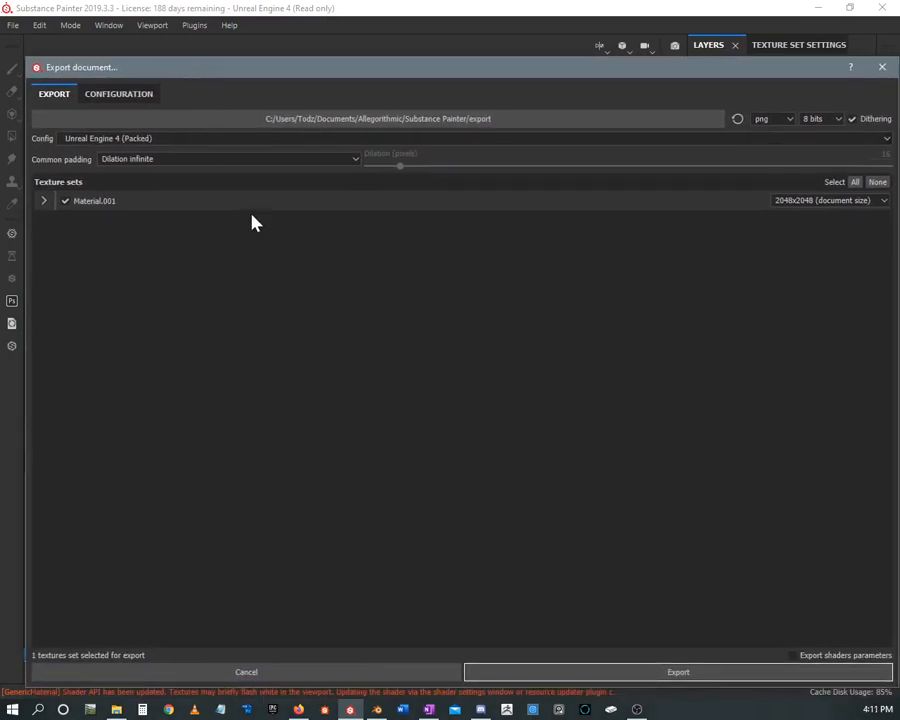
Choose the Blender export configuration and expand Material.001 to list its output maps
{"action": "left_click", "coordinate": [115, 139]}
{"action": "scroll", "coordinate": [142, 172], "scroll_direction": "up", "scroll_amount": 10}
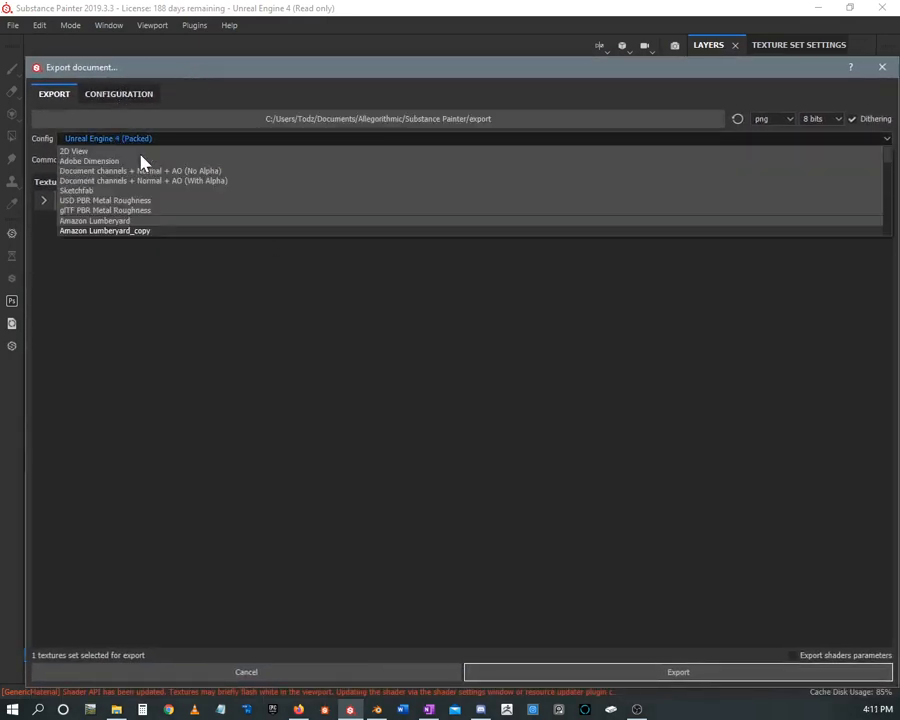
{"action": "scroll", "coordinate": [107, 168], "scroll_direction": "down", "scroll_amount": 3}
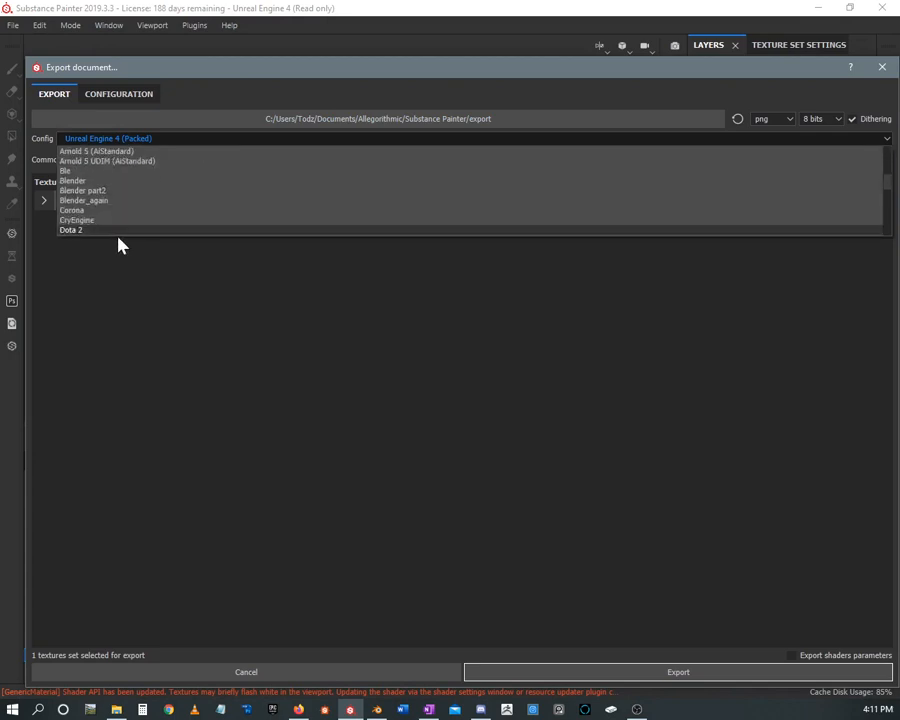
{"action": "scroll", "coordinate": [113, 190], "scroll_direction": "up", "scroll_amount": 2}
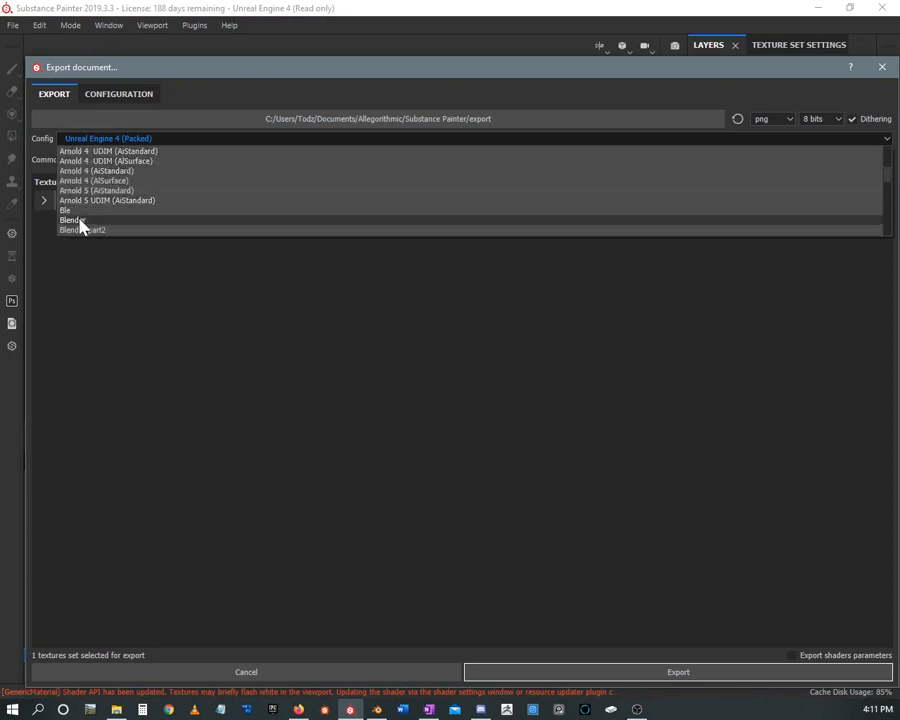
{"action": "left_click", "coordinate": [82, 221]}
{"action": "left_click", "coordinate": [44, 201]}
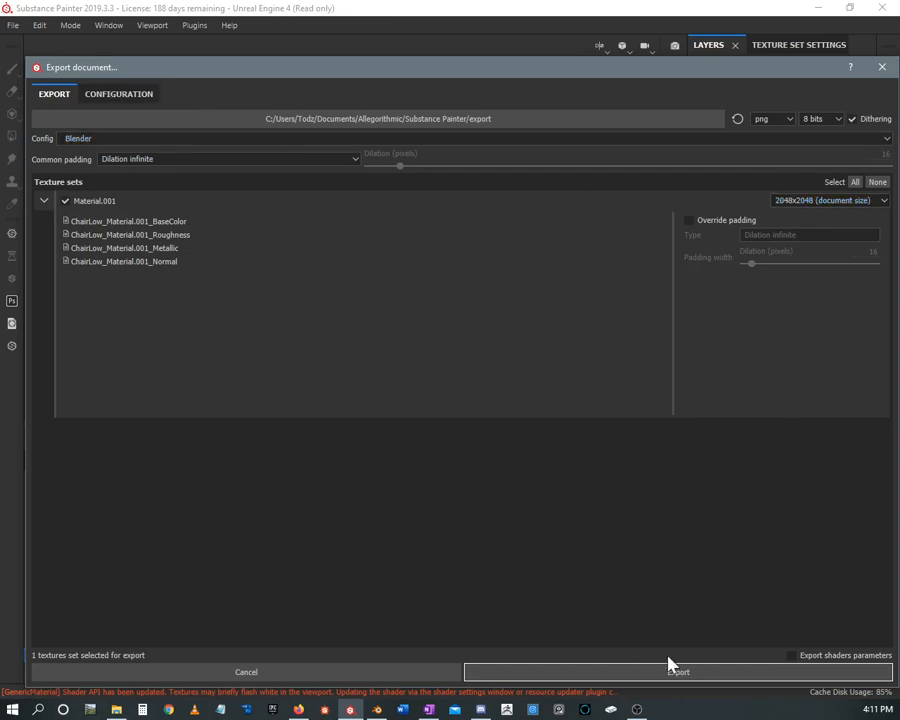
Set the texture export destination to the Chair folder on the Desktop
{"action": "left_click", "coordinate": [413, 121]}
{"action": "scroll", "coordinate": [104, 295], "scroll_direction": "up", "scroll_amount": 1}
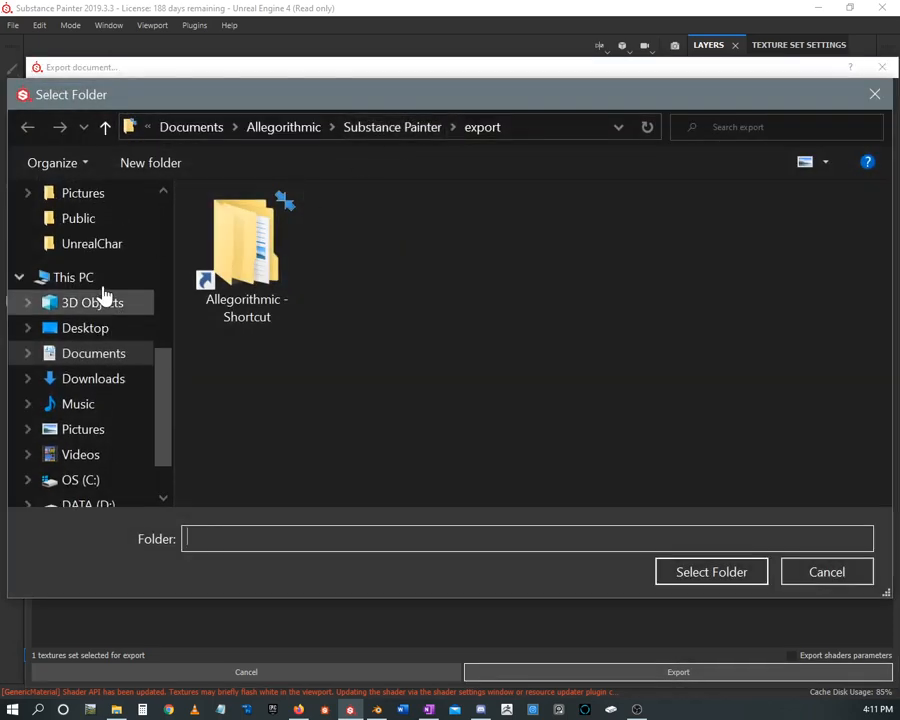
{"action": "left_click", "coordinate": [108, 330]}
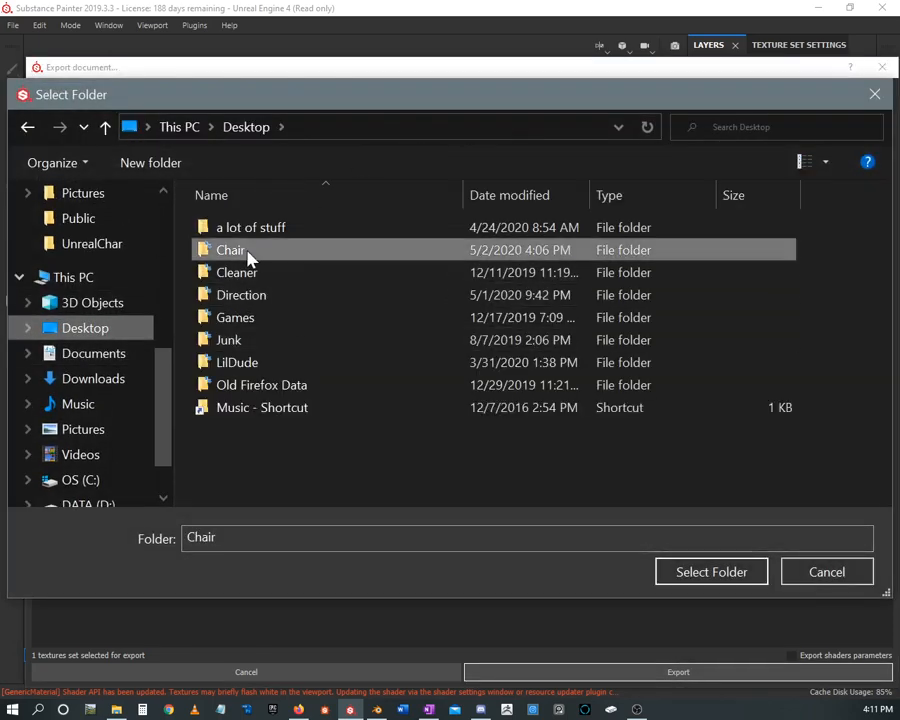
{"action": "double_click", "coordinate": [249, 255]}
{"action": "left_click", "coordinate": [690, 572]}
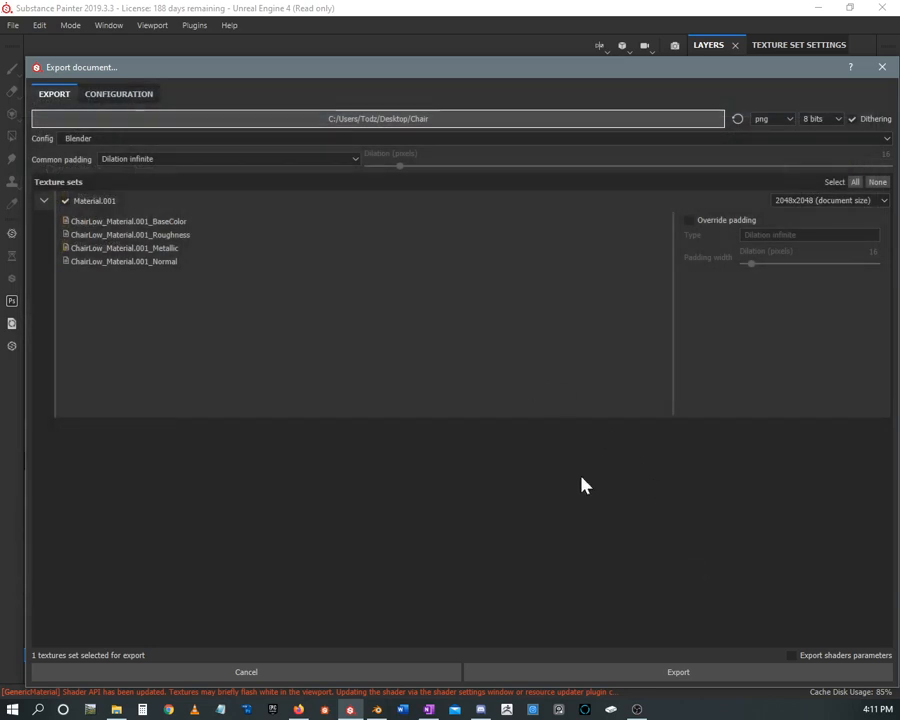
Export the Material.001 textures and open the folder containing the exported files
{"action": "left_click", "coordinate": [676, 672]}
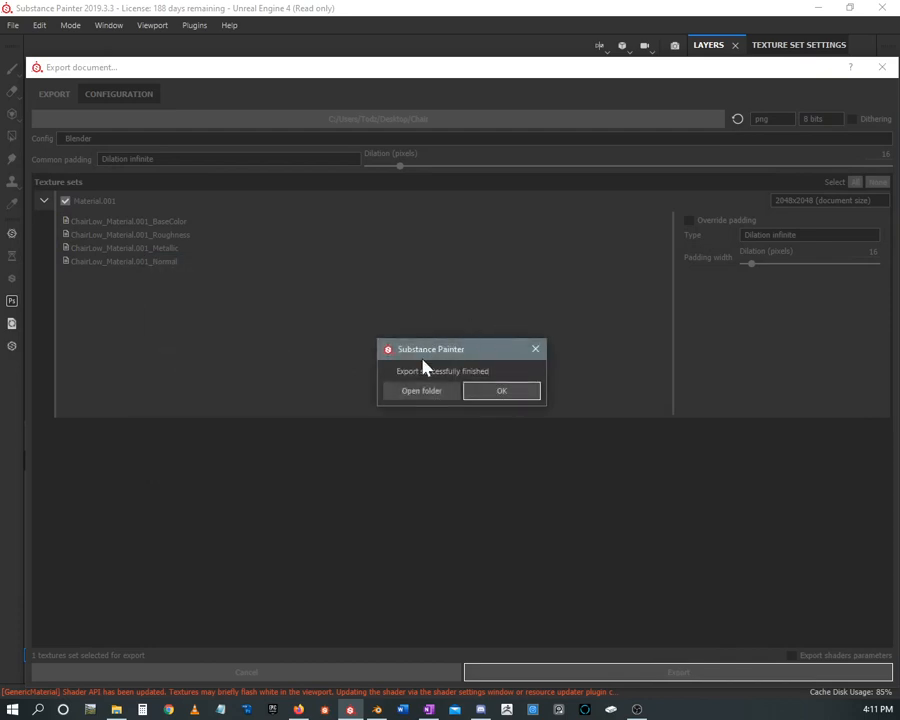
{"action": "left_click_drag", "start_coordinate": [434, 348], "coordinate": [420, 297]}
{"action": "left_click", "coordinate": [411, 348]}
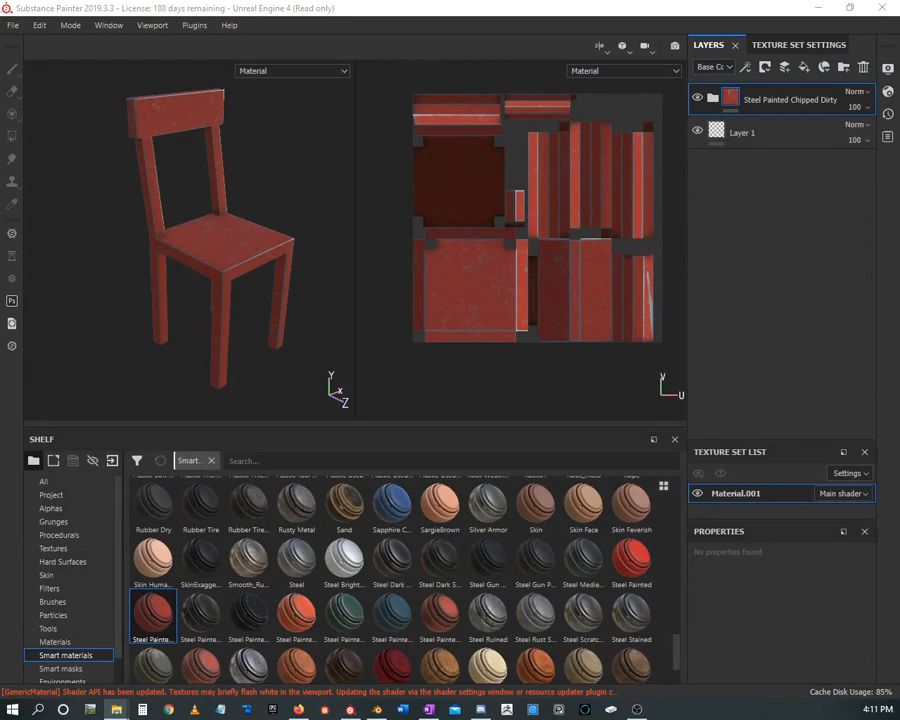
{"action": "left_click_drag", "start_coordinate": [0, 88], "coordinate": [0, 148]}
Switch to Blender, hide Chair_high, and show and select Chair_low
{"action": "left_click", "coordinate": [377, 710]}
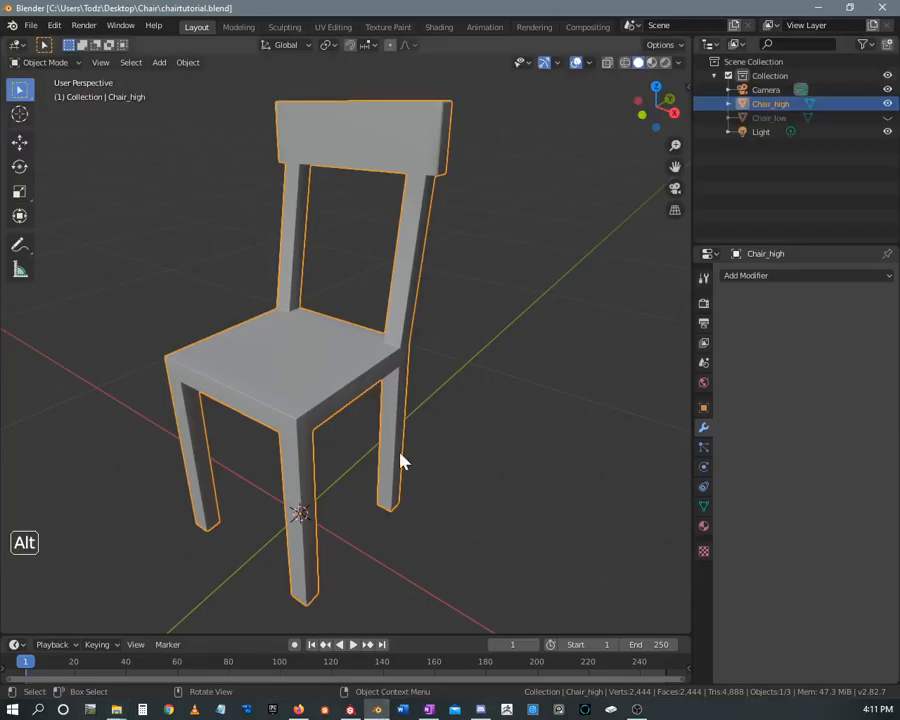
{"action": "middle_click_drag", "start_coordinate": [398, 330], "coordinate": [432, 305]}
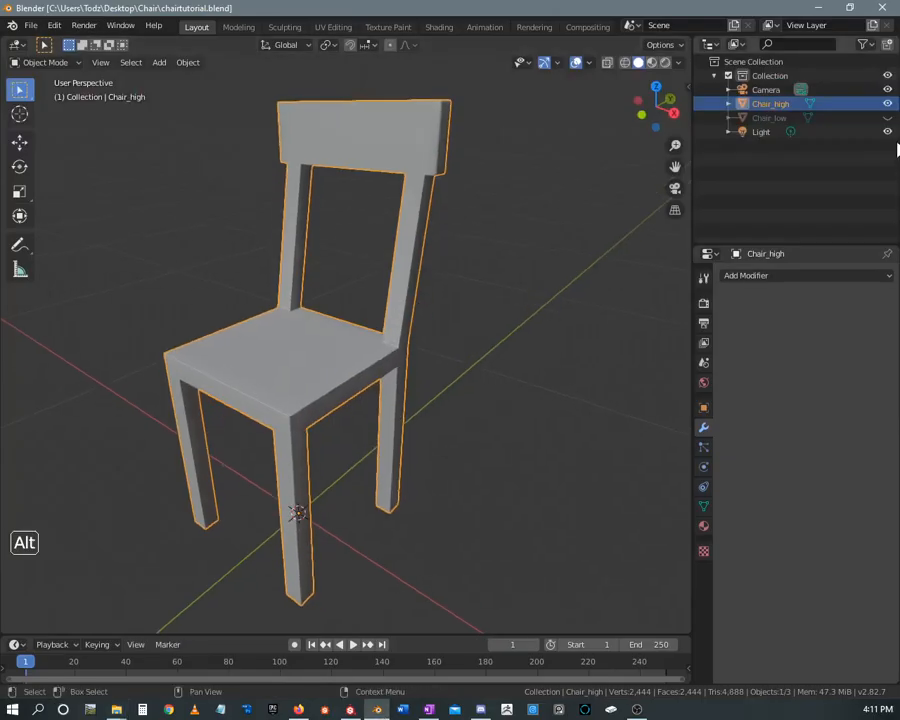
{"action": "left_click", "coordinate": [887, 104]}
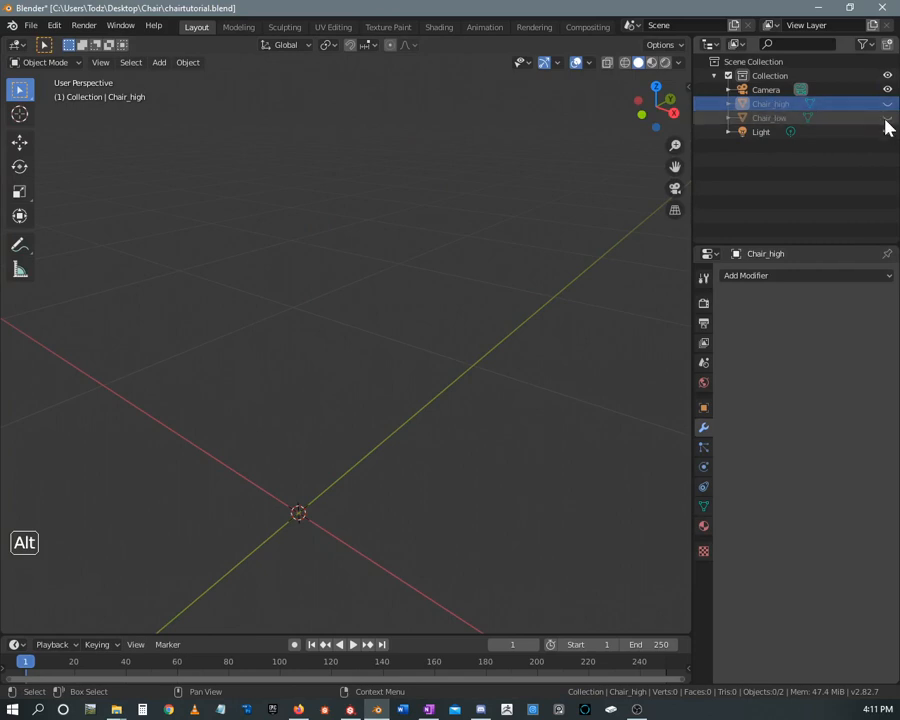
{"action": "left_click", "coordinate": [887, 118]}
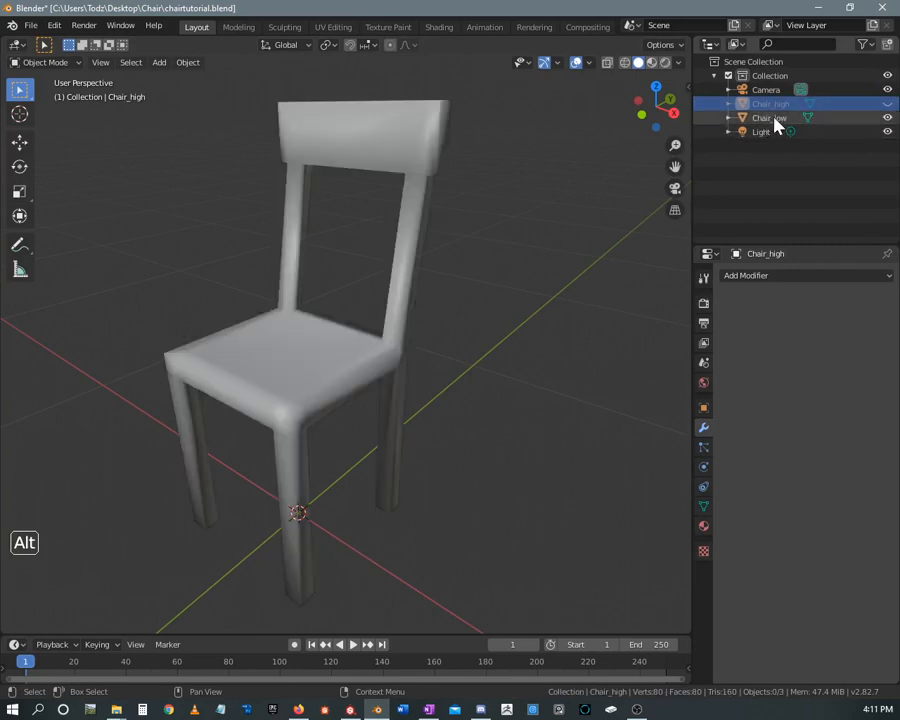
{"action": "left_click", "coordinate": [770, 119]}
{"action": "middle_click_drag", "start_coordinate": [564, 214], "coordinate": [426, 96]}
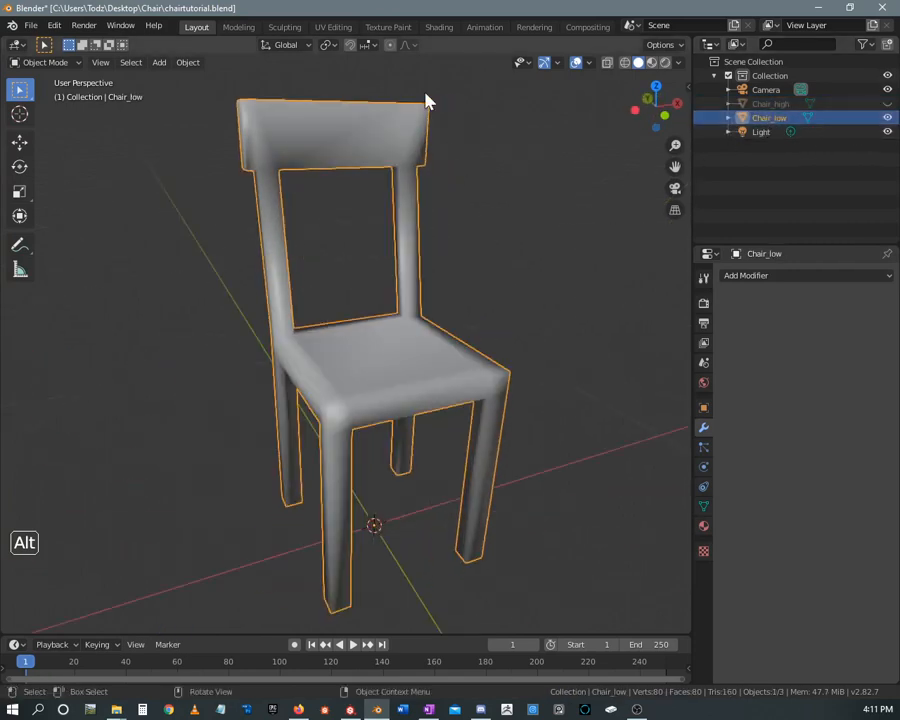
Open the Shading workspace and delete the Untitled image texture node from Chair_low's Material.001
{"action": "left_click", "coordinate": [437, 27]}
{"action": "mouse_move", "coordinate": [468, 237]}
{"action": "middle_mouse_down"}
{"action": "mouse_move", "coordinate": [585, 220]}
{"action": "mouse_move", "coordinate": [576, 224]}
{"action": "middle_mouse_up"}
{"action": "scroll", "coordinate": [422, 552], "scroll_direction": "down", "scroll_amount": 2}
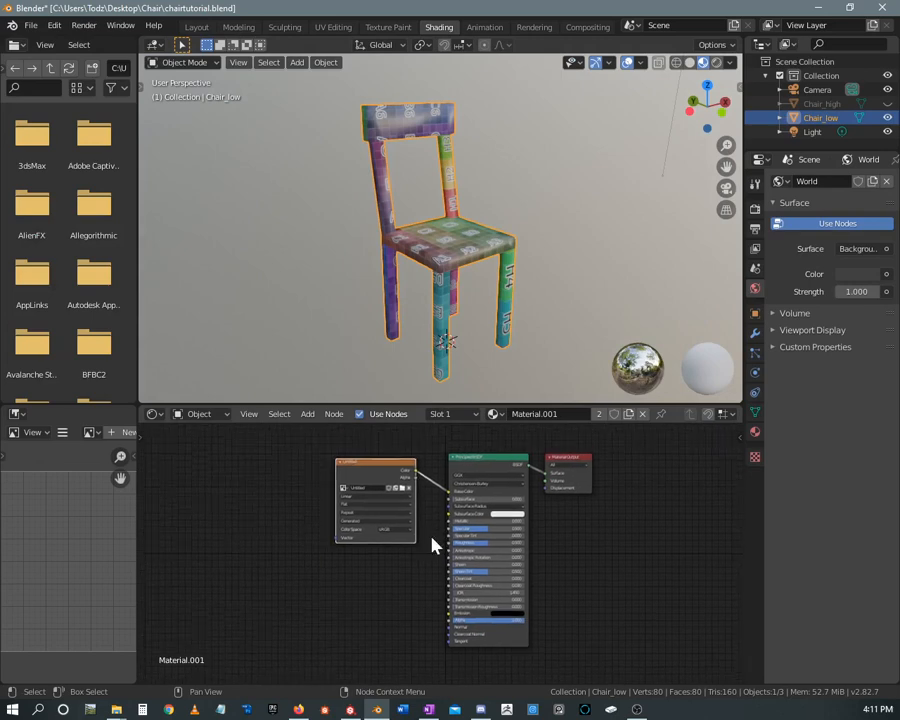
{"action": "left_click_drag", "start_coordinate": [377, 474], "coordinate": [286, 468]}
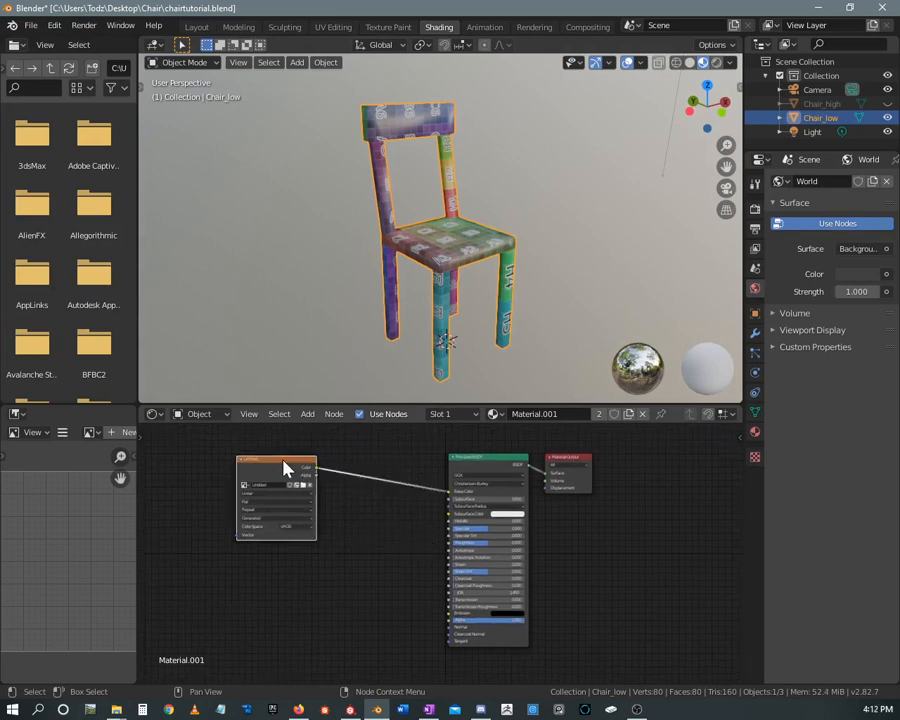
{"action": "key", "text": "x"}
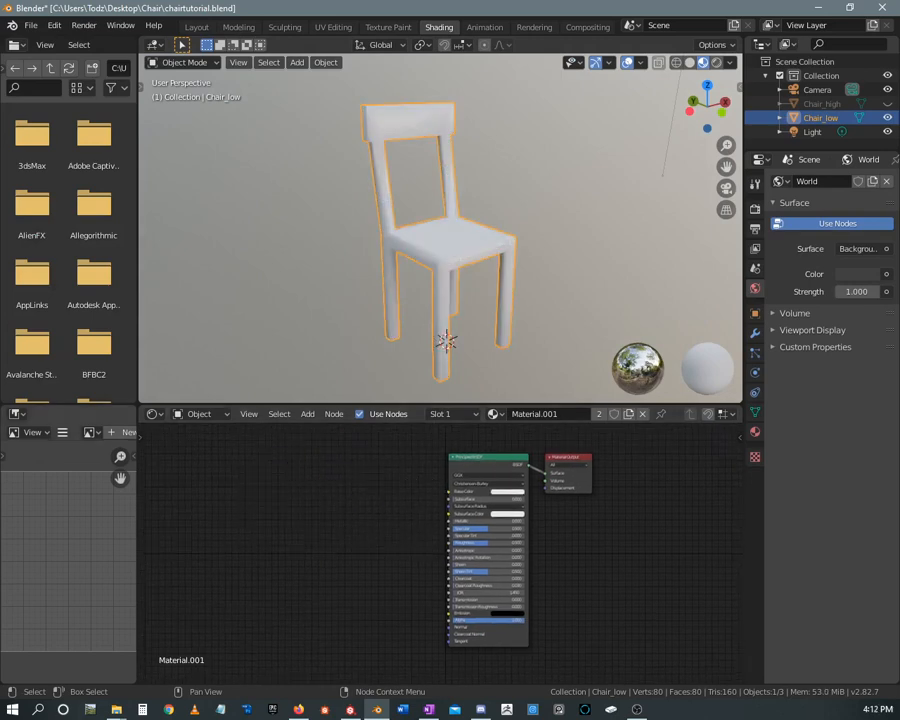
Bring the exported ChairLow BaseColor, Metallic, Roughness and Normal images into Material.001's node graph as texture nodes
{"action": "left_click_drag", "start_coordinate": [2, 290], "coordinate": [331, 448]}
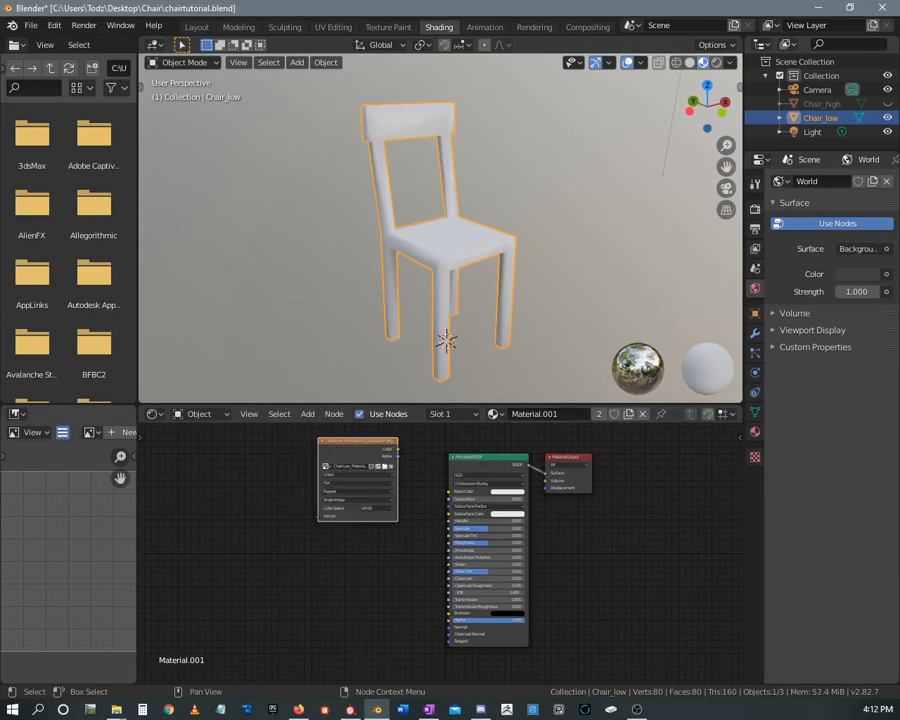
{"action": "left_click_drag", "start_coordinate": [2, 297], "coordinate": [271, 539]}
{"action": "left_click_drag", "start_coordinate": [2, 655], "coordinate": [280, 638]}
{"action": "middle_click_drag", "start_coordinate": [384, 567], "coordinate": [390, 493]}
{"action": "scroll", "coordinate": [390, 493], "scroll_direction": "down", "scroll_amount": 2}
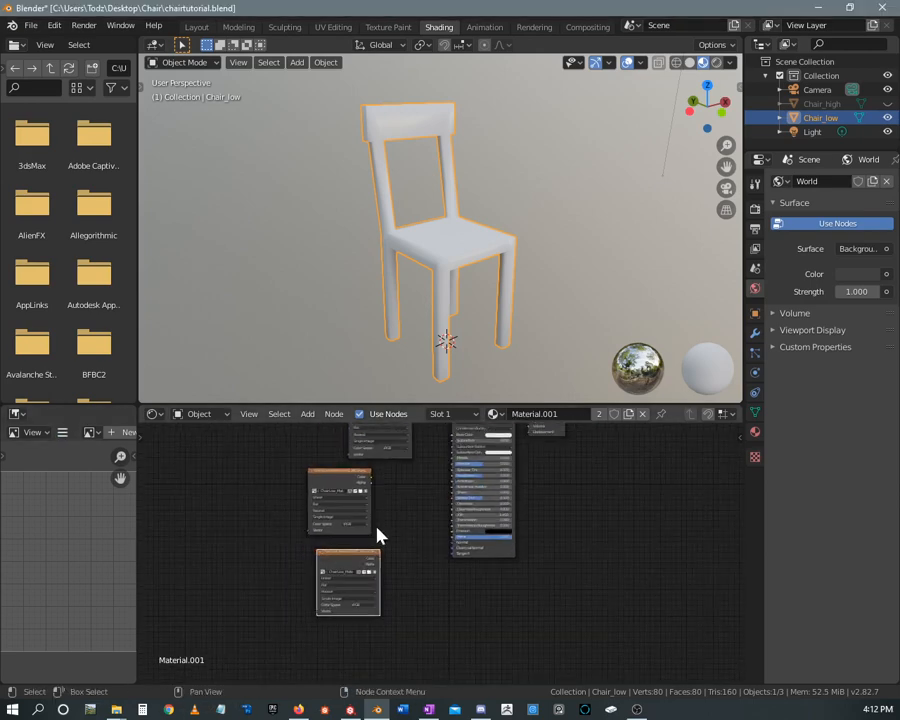
{"action": "left_click_drag", "start_coordinate": [2, 670], "coordinate": [348, 674]}
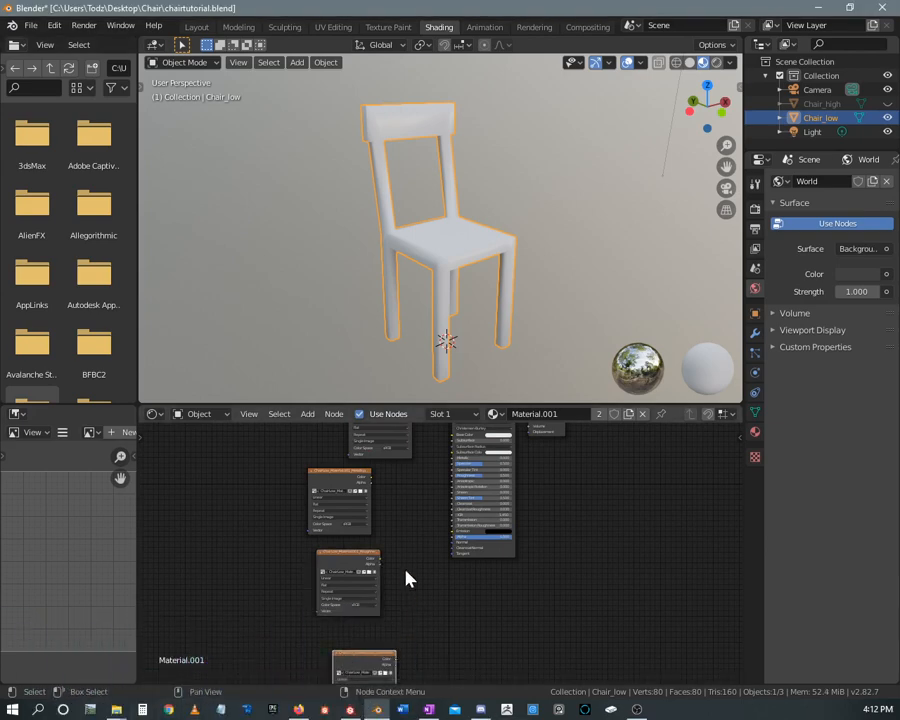
Connect the BaseColor texture's Color output to the Principled BSDF's Base Color input
{"action": "middle_click_drag", "start_coordinate": [402, 544], "coordinate": [395, 608]}
{"action": "scroll", "coordinate": [395, 606], "scroll_direction": "up", "scroll_amount": 4}
{"action": "scroll", "coordinate": [404, 570], "scroll_direction": "up", "scroll_amount": 4}
{"action": "middle_click_drag", "start_coordinate": [378, 490], "coordinate": [351, 513]}
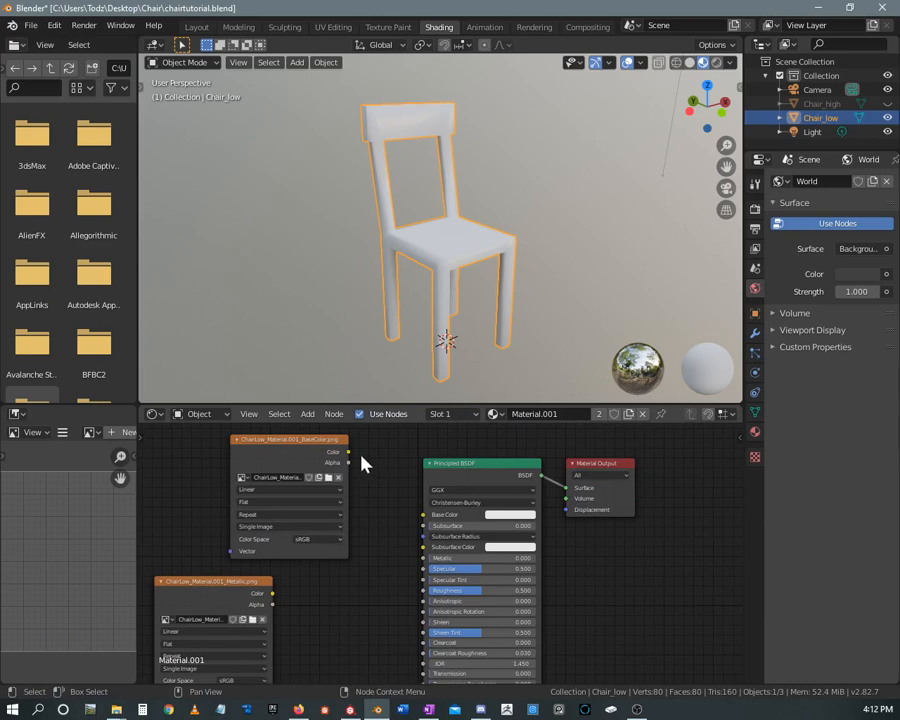
{"action": "left_click_drag", "start_coordinate": [349, 453], "coordinate": [423, 514]}
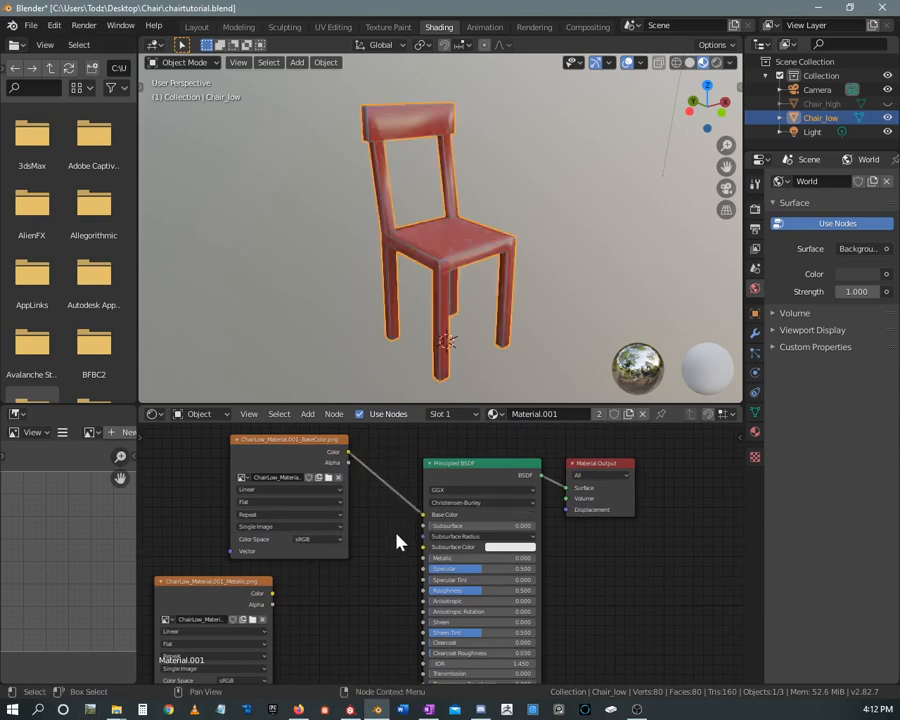
Arrange the Metallic, Roughness and Normal texture nodes in a tidy column beside the Principled BSDF
{"action": "middle_click_drag", "start_coordinate": [378, 588], "coordinate": [460, 445]}
{"action": "middle_click_drag", "start_coordinate": [406, 497], "coordinate": [432, 476]}
{"action": "scroll", "coordinate": [420, 580], "scroll_direction": "down", "scroll_amount": 1}
{"action": "scroll", "coordinate": [432, 476], "scroll_direction": "down", "scroll_amount": 1}
{"action": "middle_click_drag", "start_coordinate": [442, 526], "coordinate": [456, 556]}
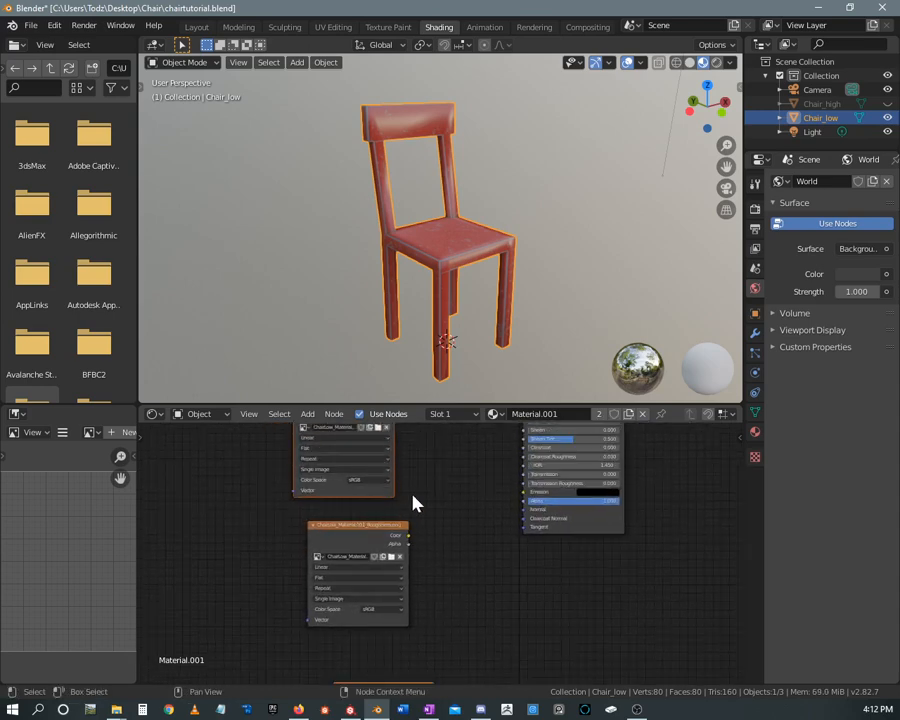
{"action": "left_click_drag", "start_coordinate": [370, 530], "coordinate": [351, 510]}
{"action": "middle_click_drag", "start_coordinate": [448, 578], "coordinate": [466, 474]}
{"action": "left_click_drag", "start_coordinate": [418, 582], "coordinate": [381, 520]}
{"action": "middle_click_drag", "start_coordinate": [451, 514], "coordinate": [451, 547]}
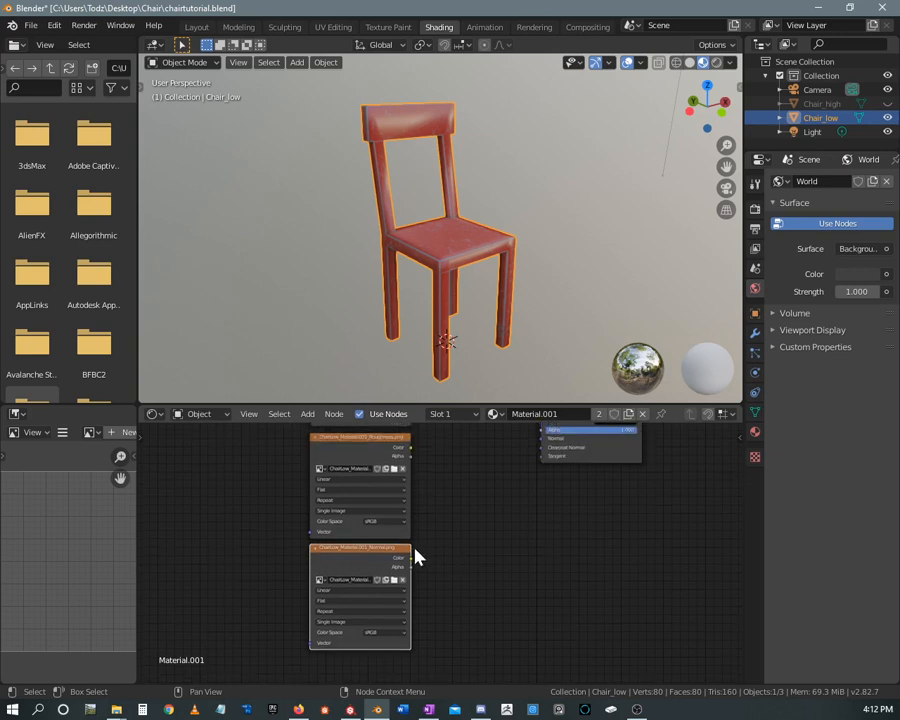
{"action": "middle_click_drag", "start_coordinate": [420, 605], "coordinate": [444, 530]}
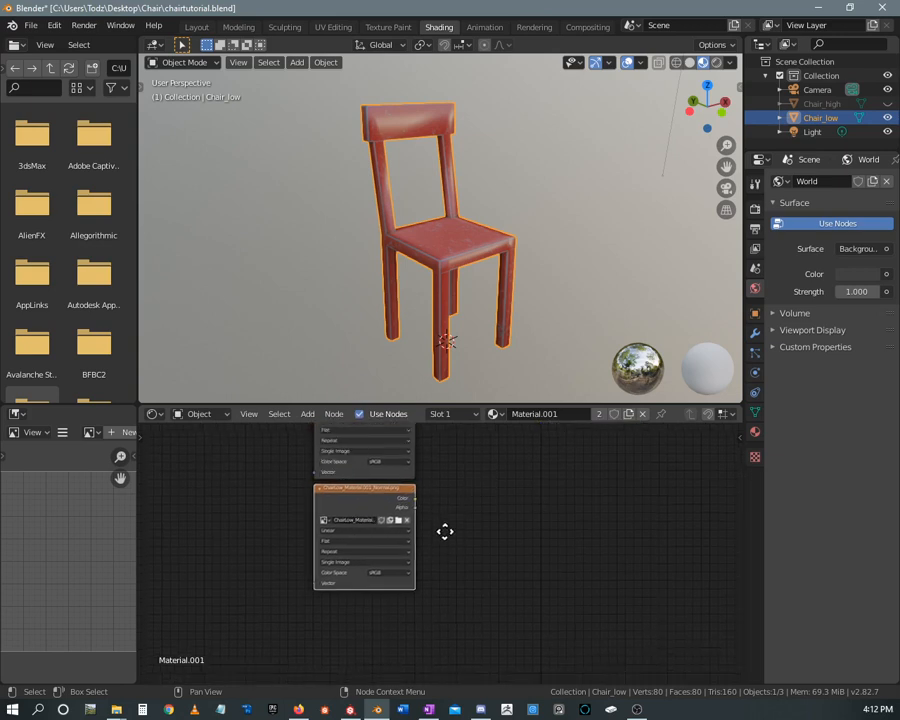
Set the color space of the Normal, Roughness and Metallic textures to Raw
{"action": "scroll", "coordinate": [444, 562], "scroll_direction": "up", "scroll_amount": 2}
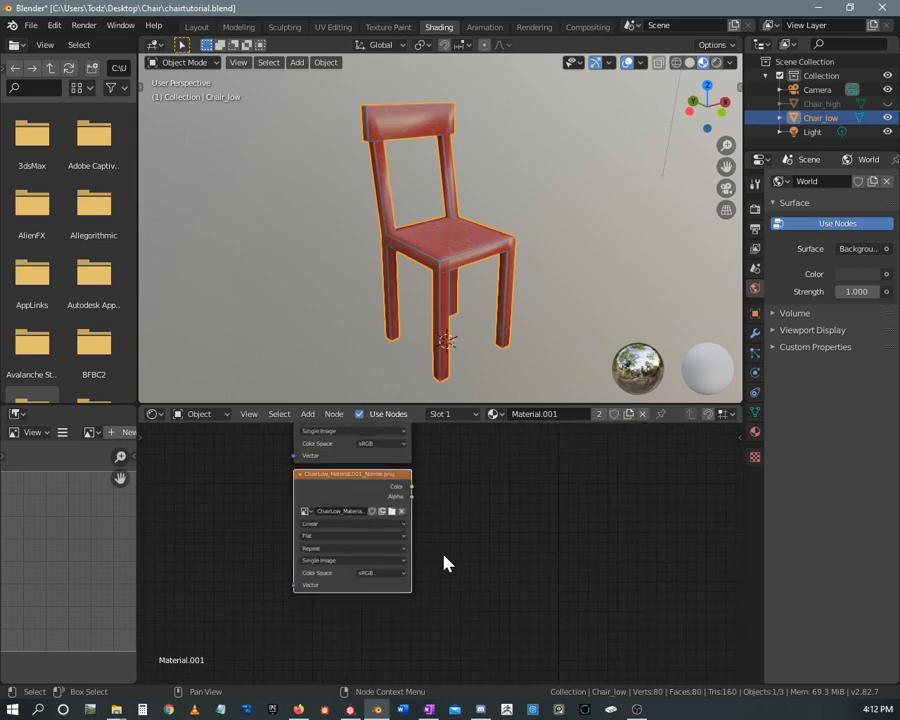
{"action": "left_click", "coordinate": [348, 577]}
{"action": "left_click", "coordinate": [380, 637]}
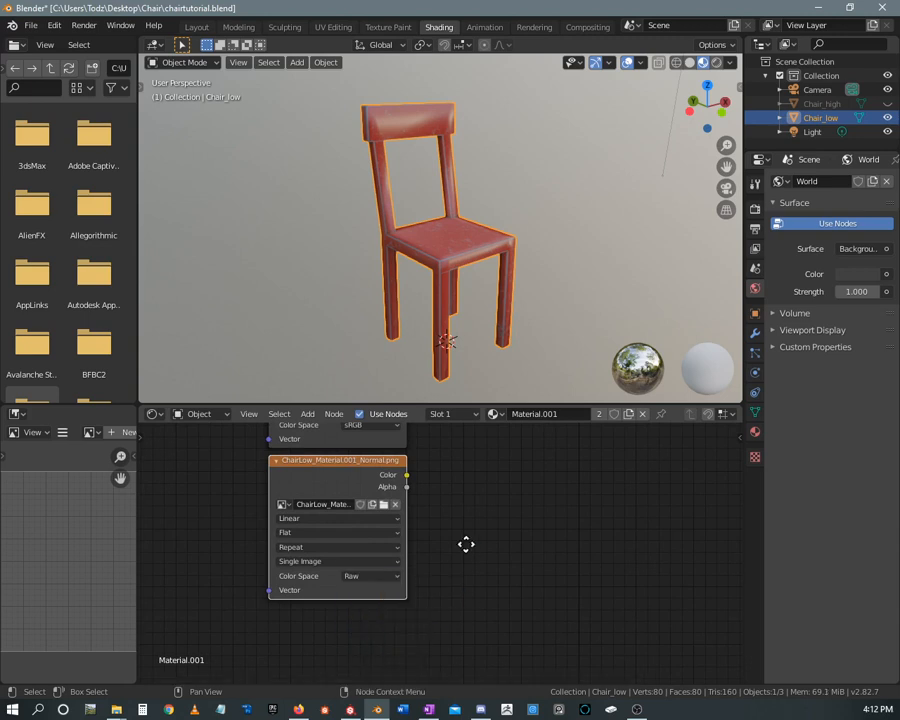
{"action": "middle_click_drag", "start_coordinate": [466, 544], "coordinate": [466, 660]}
{"action": "left_click", "coordinate": [368, 541]}
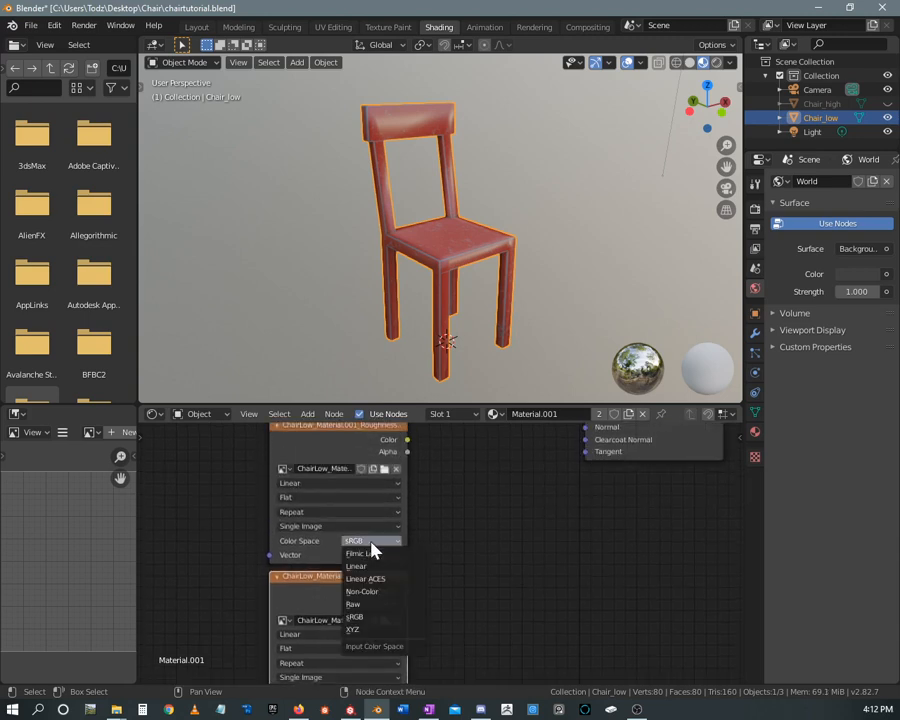
{"action": "left_click", "coordinate": [363, 605]}
{"action": "middle_click_drag", "start_coordinate": [432, 576], "coordinate": [452, 645]}
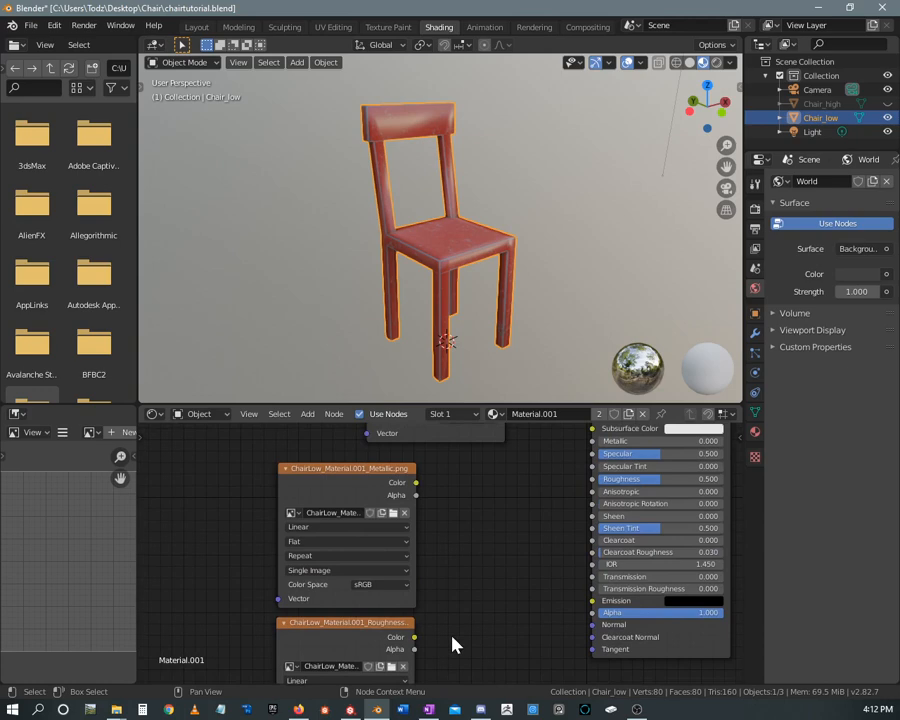
{"action": "left_click", "coordinate": [380, 590]}
{"action": "left_click", "coordinate": [374, 526]}
Connect the Metallic and Roughness textures' Color outputs to the matching Principled BSDF inputs
{"action": "middle_click_drag", "start_coordinate": [471, 545], "coordinate": [377, 578]}
{"action": "scroll", "coordinate": [440, 554], "scroll_direction": "down", "scroll_amount": 2}
{"action": "left_click_drag", "start_coordinate": [304, 556], "coordinate": [457, 522]}
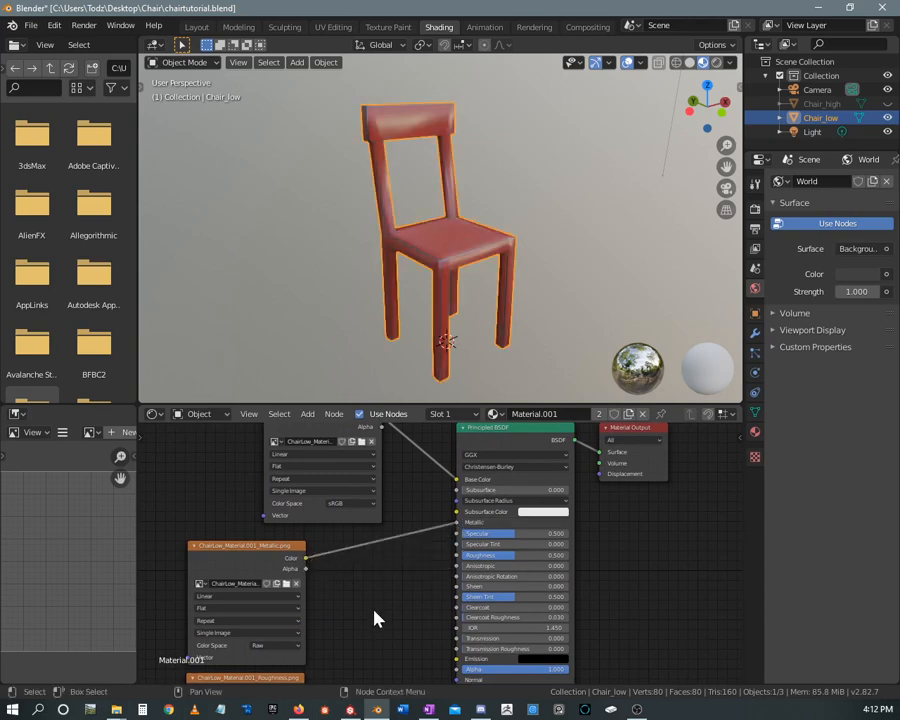
{"action": "mouse_move", "coordinate": [374, 617]}
{"action": "middle_mouse_down"}
{"action": "mouse_move", "coordinate": [402, 512]}
{"action": "mouse_move", "coordinate": [385, 571]}
{"action": "middle_mouse_up"}
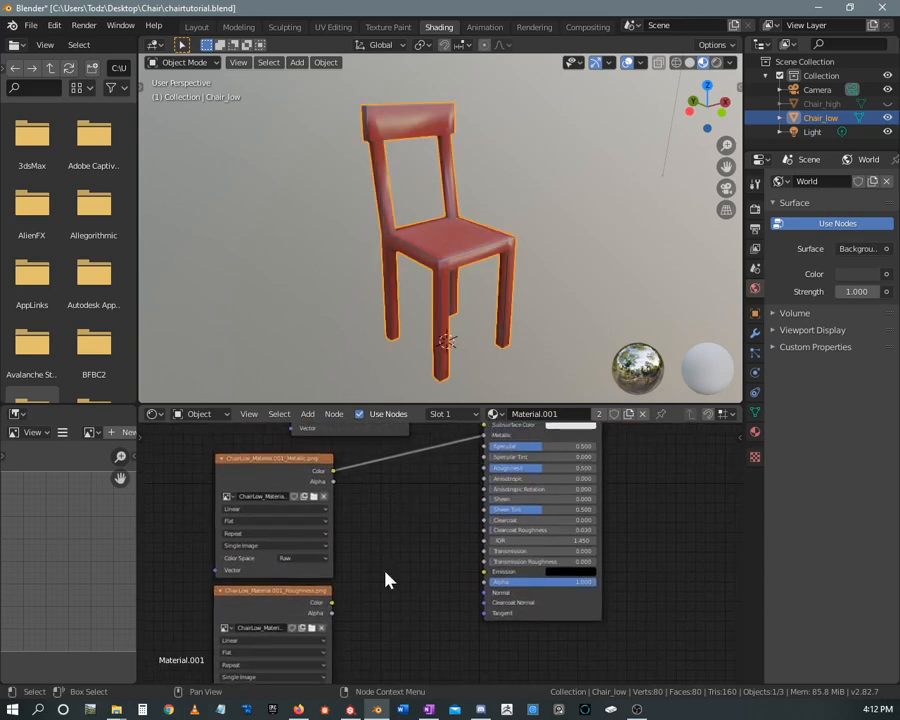
{"action": "mouse_move", "coordinate": [332, 603]}
{"action": "left_mouse_down"}
{"action": "mouse_move", "coordinate": [476, 506]}
{"action": "mouse_move", "coordinate": [486, 478]}
{"action": "left_mouse_up"}
{"action": "mouse_move", "coordinate": [418, 594]}
{"action": "middle_mouse_down"}
{"action": "mouse_move", "coordinate": [416, 497]}
{"action": "mouse_move", "coordinate": [427, 433]}
{"action": "middle_mouse_up"}
{"action": "middle_click_drag", "start_coordinate": [390, 530], "coordinate": [370, 564]}
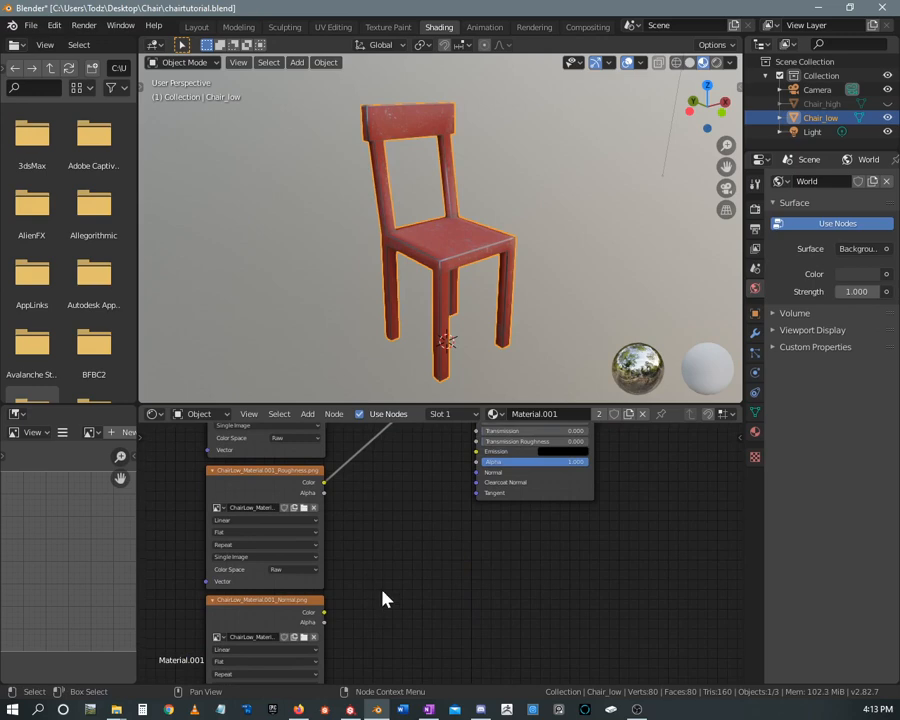
Add a Normal Map node between the Normal texture node and the Principled BSDF
{"action": "mouse_move", "coordinate": [278, 601]}
{"action": "left_mouse_down"}
{"action": "mouse_move", "coordinate": [291, 590]}
{"action": "mouse_move", "coordinate": [273, 596]}
{"action": "mouse_move", "coordinate": [278, 604]}
{"action": "left_mouse_up"}
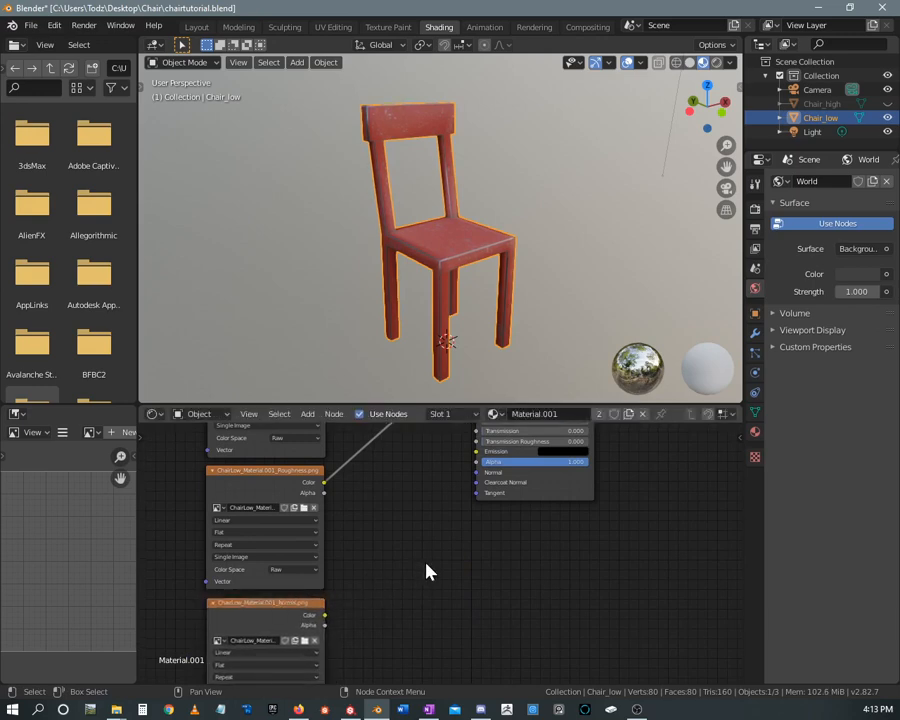
{"action": "key", "text": "shift+a"}
{"action": "mouse_move", "coordinate": [427, 570]}
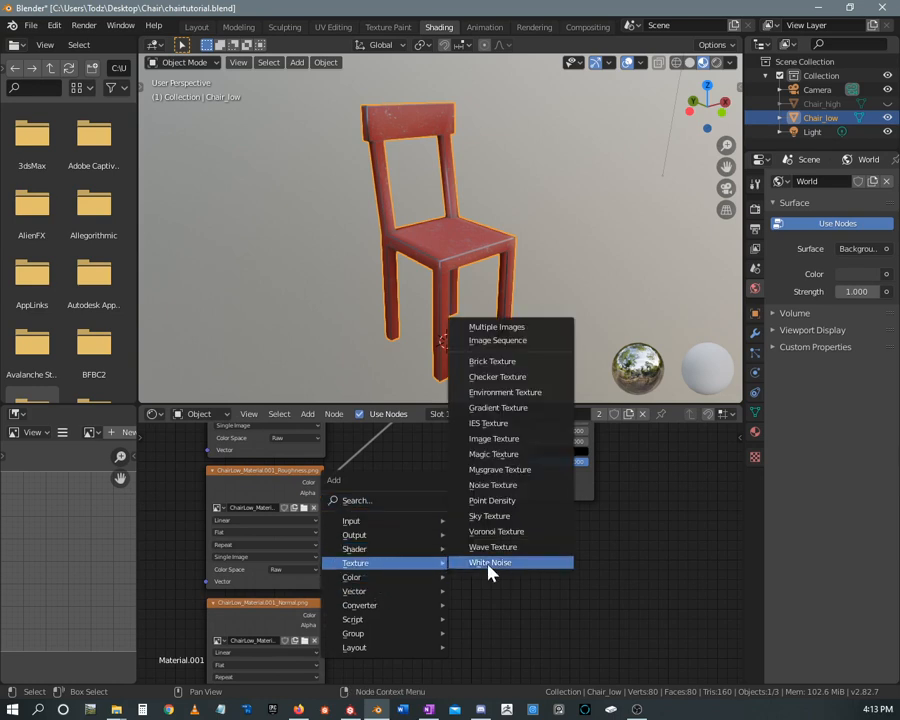
{"action": "left_click", "coordinate": [371, 505]}
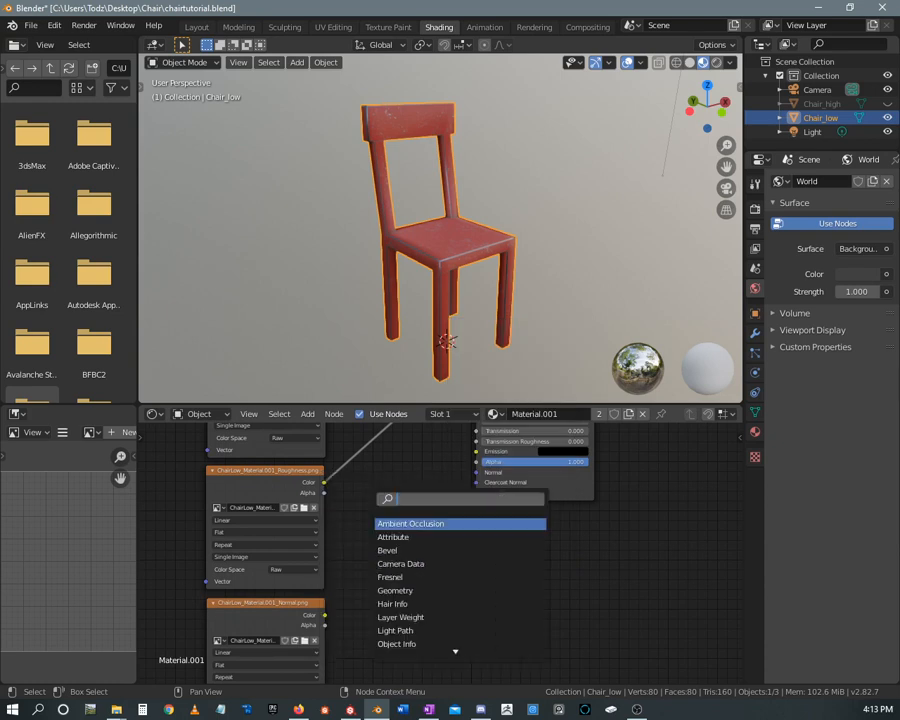
{"action": "type", "text": "nor"}
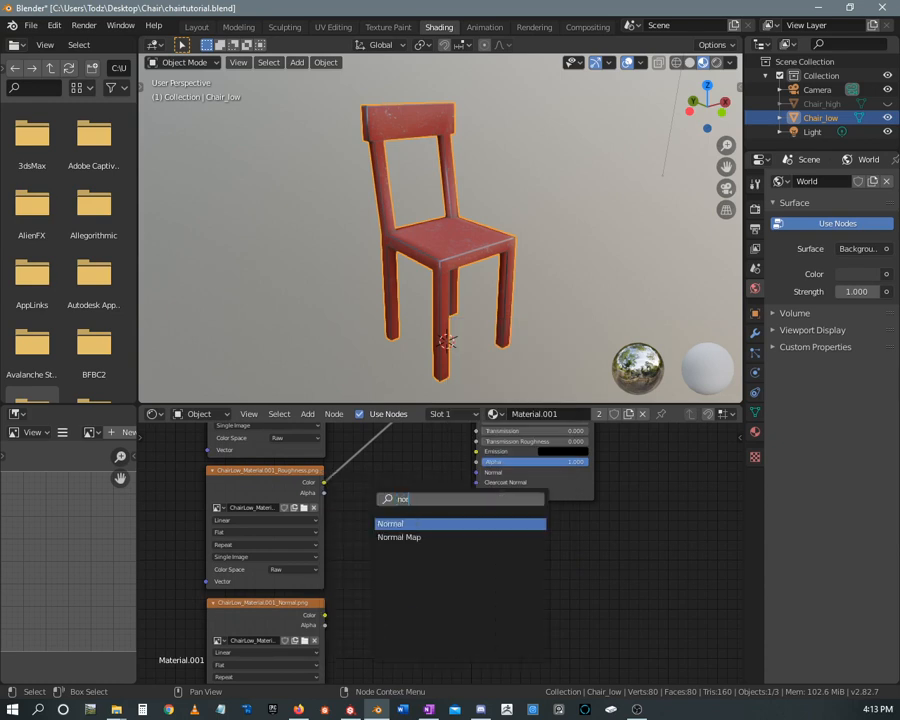
{"action": "type", "text": "mal"}
{"action": "key", "text": "BackSpace"}
{"action": "type", "text": "al"}
{"action": "key", "text": "Down"}
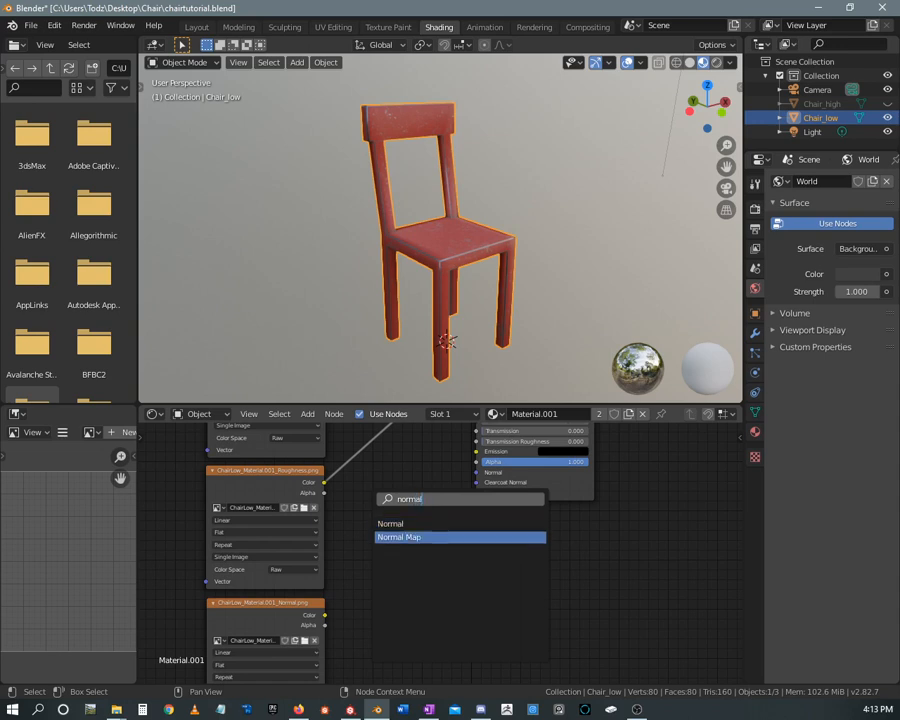
{"action": "key", "text": "Return"}
{"action": "left_click", "coordinate": [375, 500]}
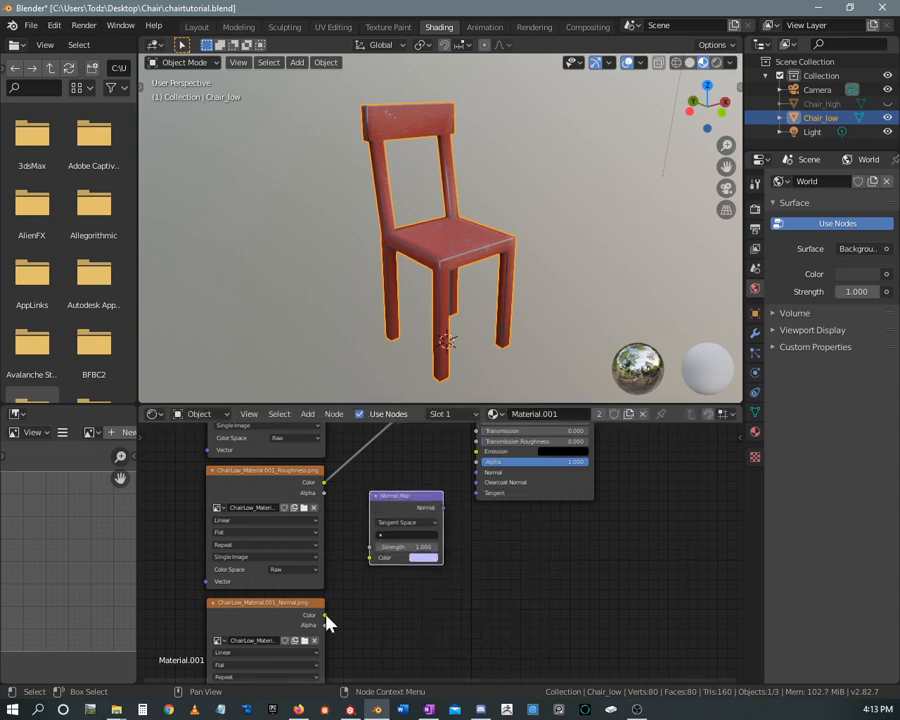
Connect the Normal texture's Color output to the Normal Map's Color input, and its Normal output to the Principled BSDF's Normal input
{"action": "left_click_drag", "start_coordinate": [326, 615], "coordinate": [371, 558]}
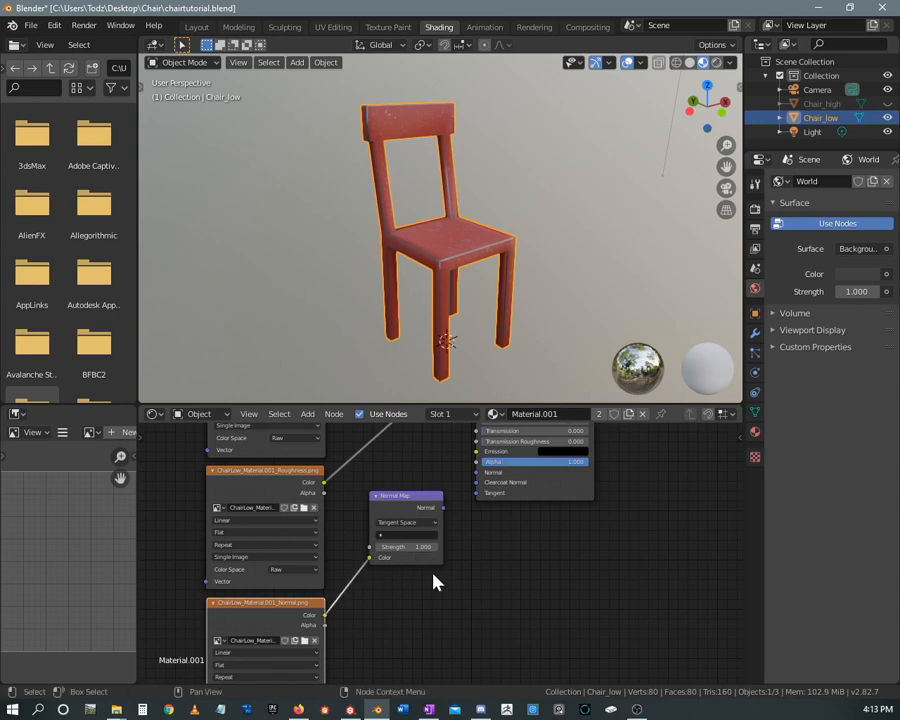
{"action": "left_click_drag", "start_coordinate": [445, 507], "coordinate": [477, 472]}
{"action": "scroll", "coordinate": [459, 243], "scroll_direction": "up", "scroll_amount": 5}
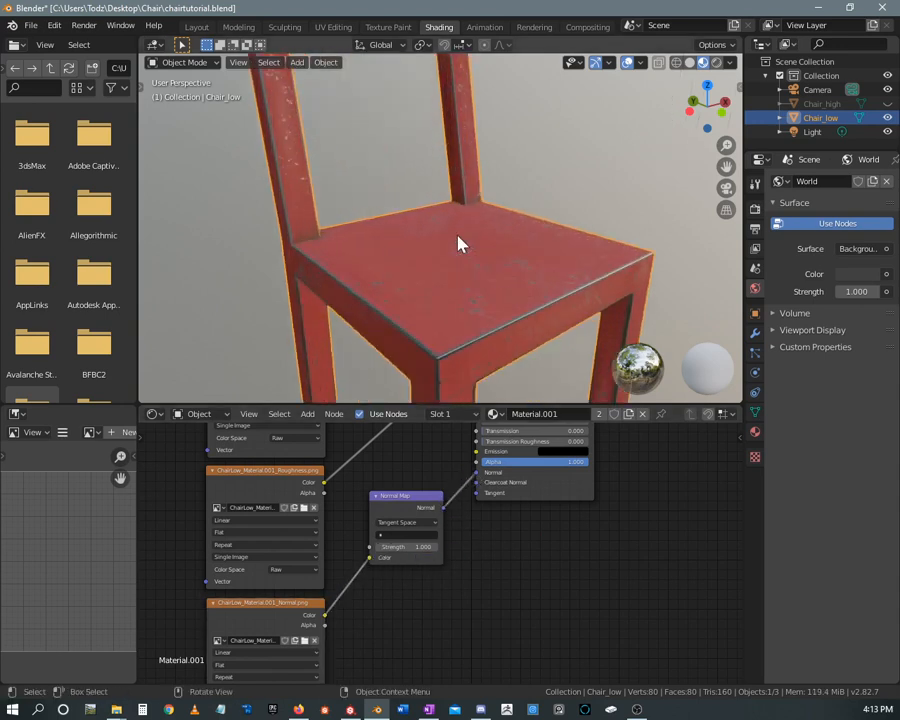
{"action": "middle_click_drag", "start_coordinate": [454, 289], "coordinate": [426, 237]}
{"action": "scroll", "coordinate": [476, 259], "scroll_direction": "up", "scroll_amount": 4}
{"action": "scroll", "coordinate": [478, 253], "scroll_direction": "down", "scroll_amount": 2}
{"action": "scroll", "coordinate": [440, 251], "scroll_direction": "down", "scroll_amount": 4}
{"action": "scroll", "coordinate": [443, 259], "scroll_direction": "down", "scroll_amount": 4}
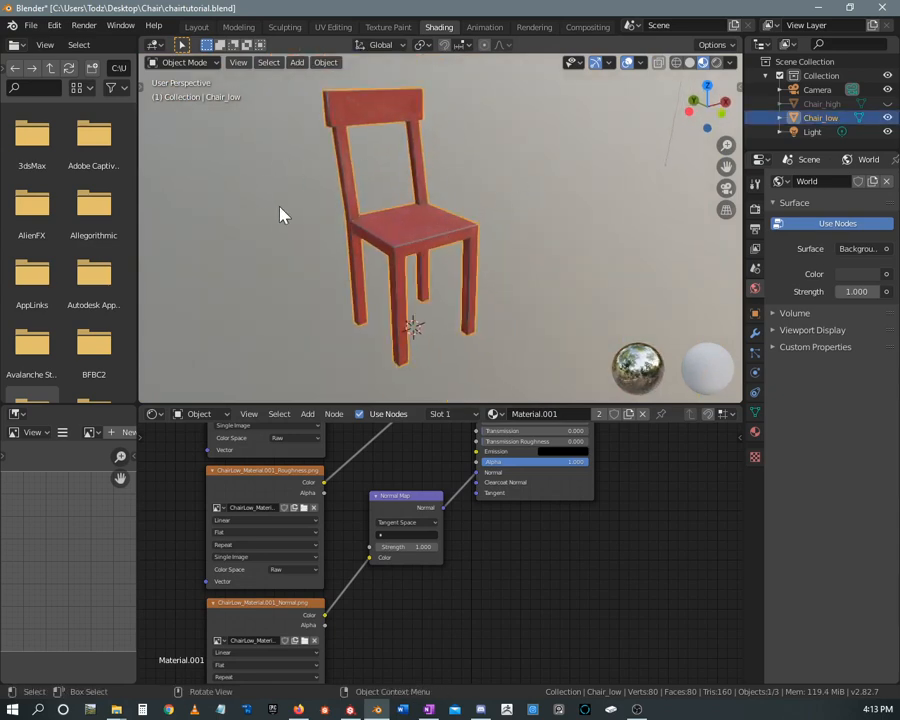
Export the selected low-poly chair in FBX format to the Chair folder as MetalChair.fbx
{"action": "left_click", "coordinate": [30, 25]}
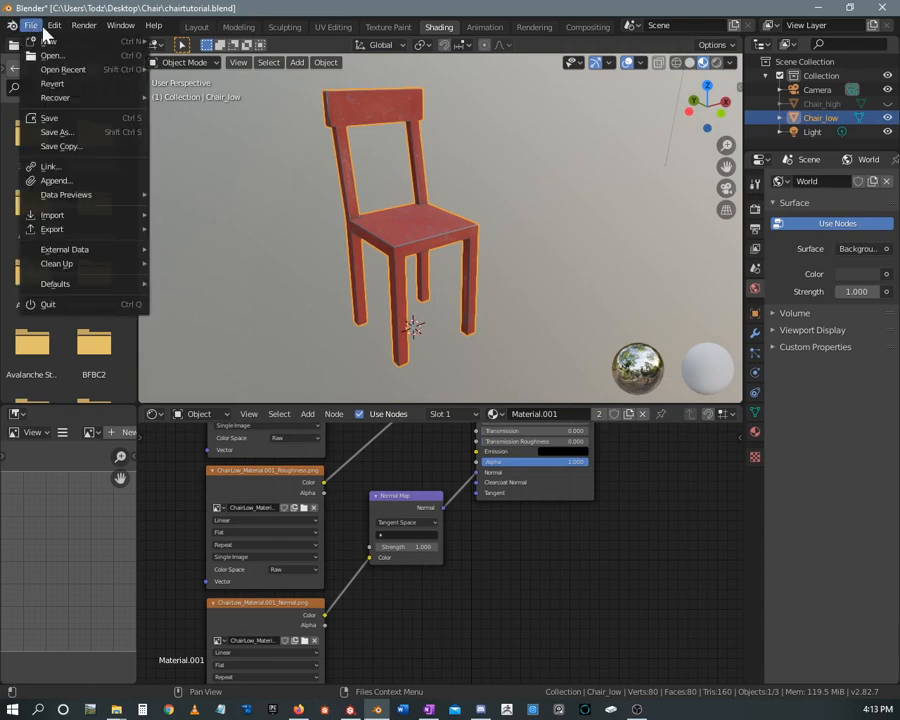
{"action": "mouse_move", "coordinate": [50, 24]}
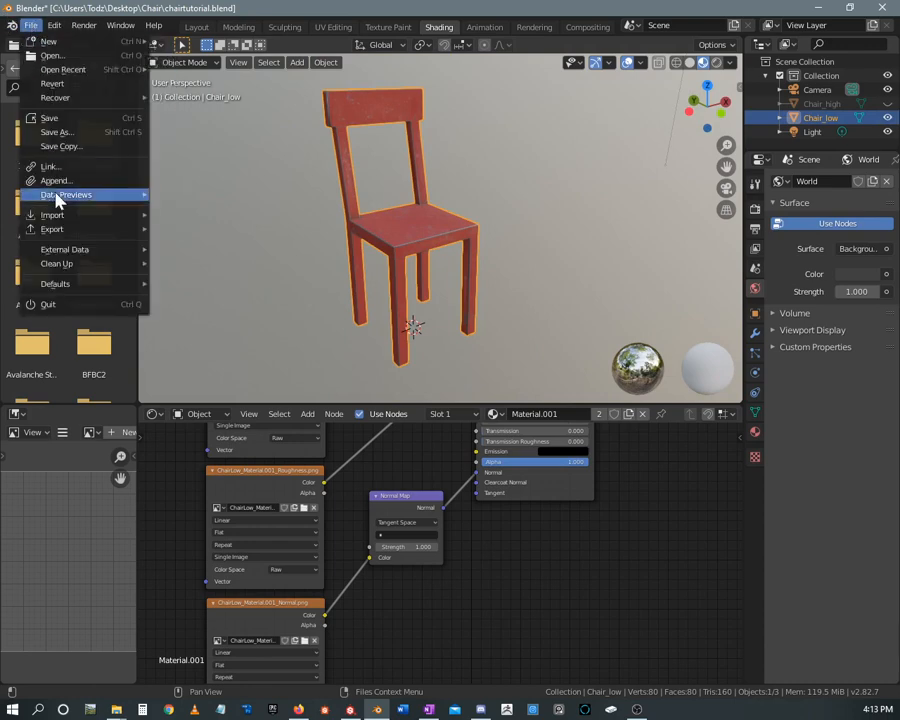
{"action": "mouse_move", "coordinate": [40, 232]}
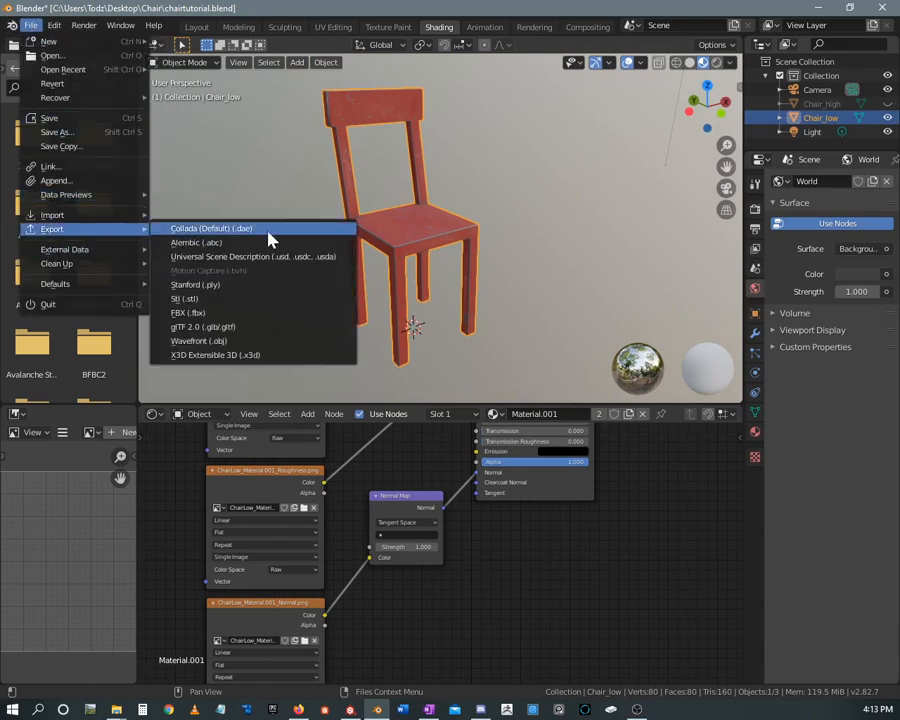
{"action": "left_click", "coordinate": [192, 316]}
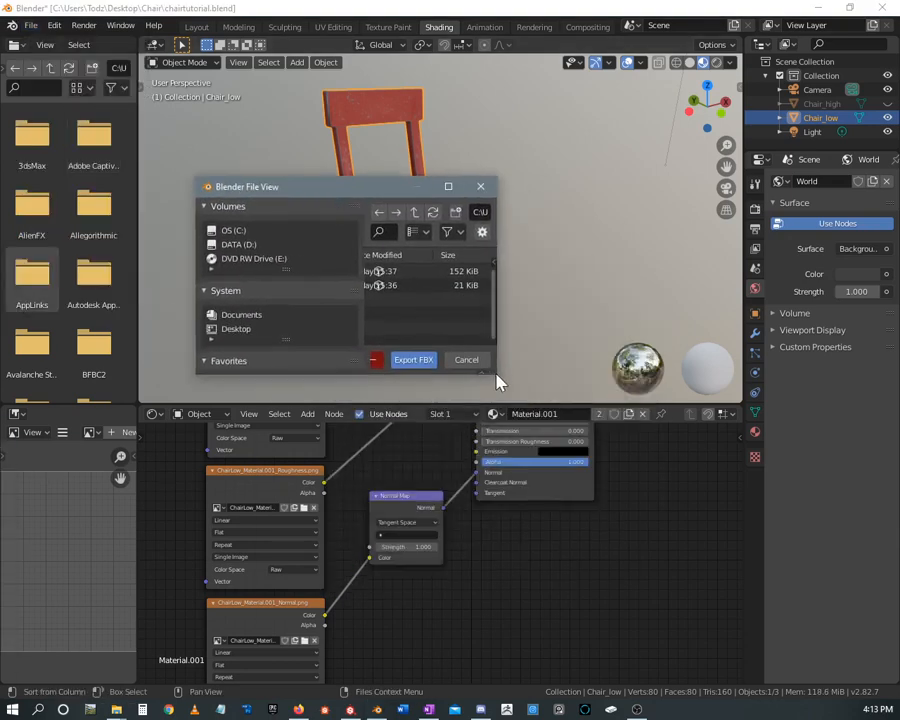
{"action": "left_click_drag", "start_coordinate": [498, 377], "coordinate": [758, 600]}
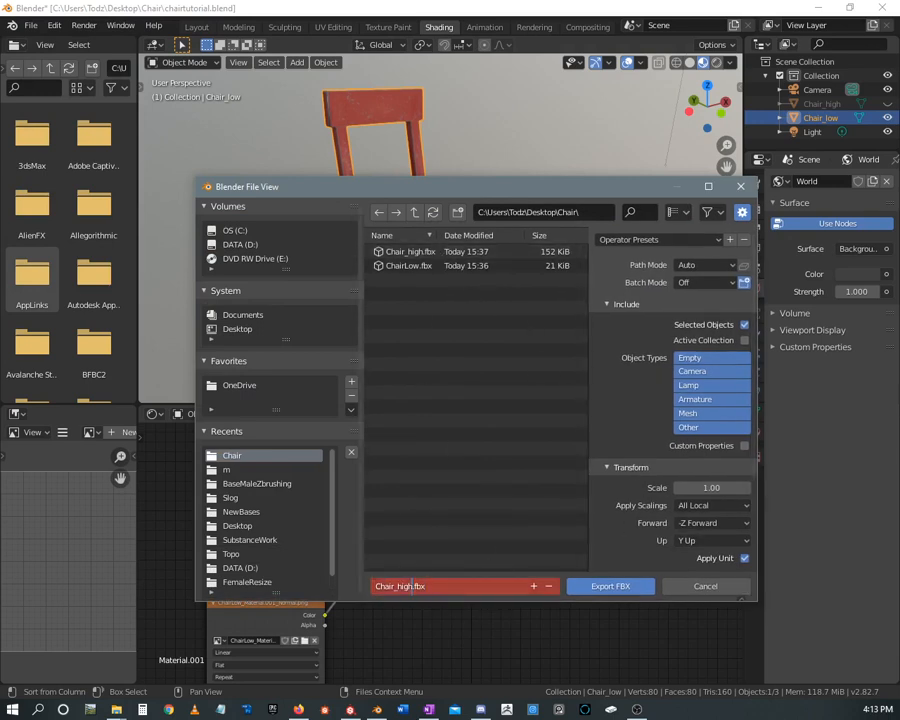
{"action": "left_click", "coordinate": [412, 586]}
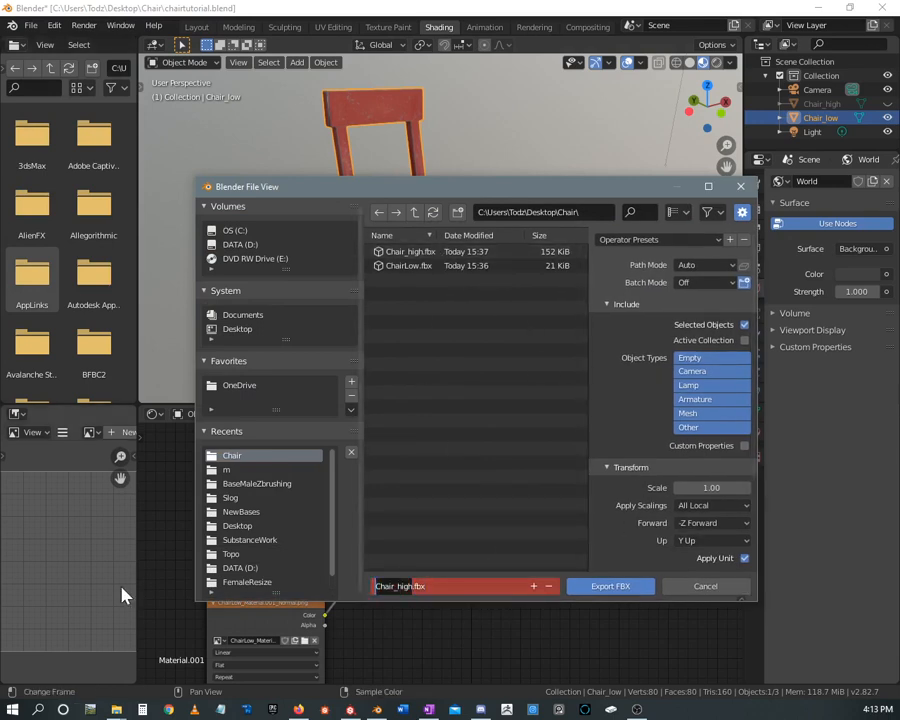
{"action": "type", "text": "Mes"}
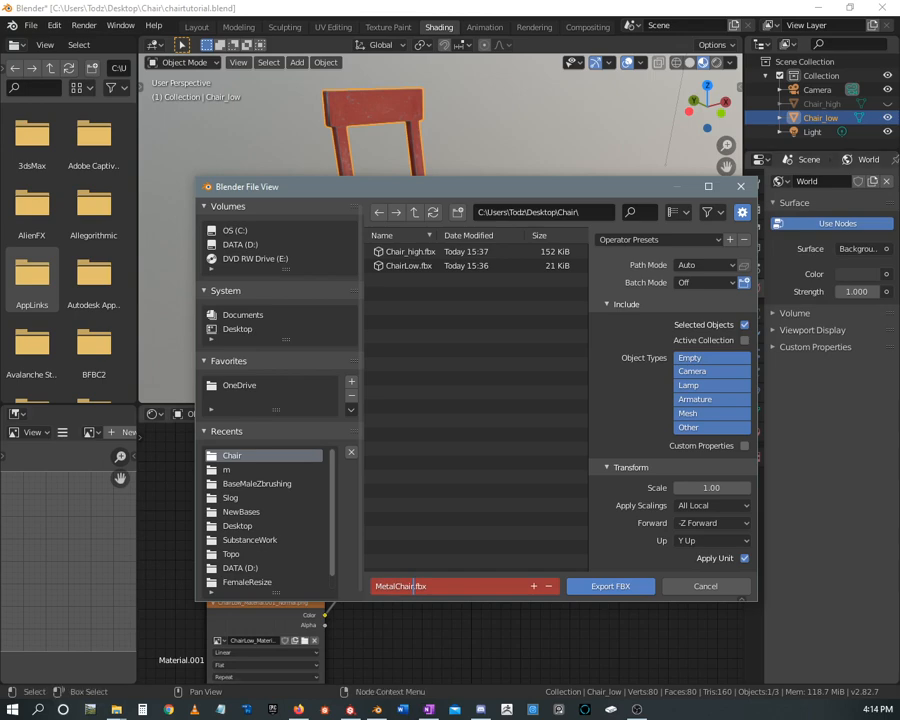
{"action": "left_click", "coordinate": [609, 588]}
{"action": "left_click", "coordinate": [609, 588]}
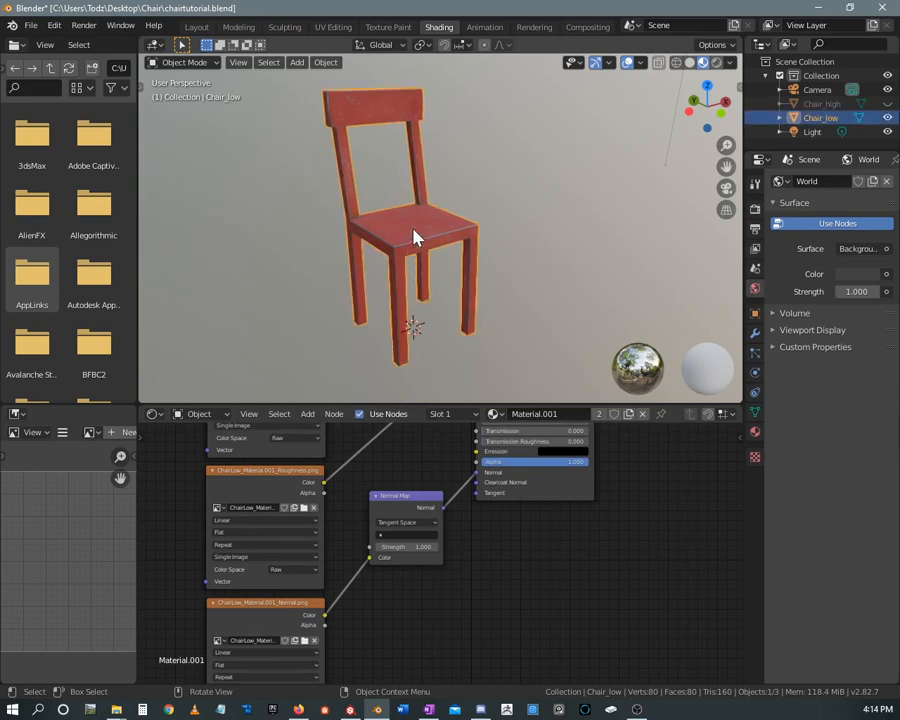
Examine the textured chair from several angles and close up, and review the material's complete node network
{"action": "mouse_move", "coordinate": [414, 235]}
{"action": "middle_mouse_down"}
{"action": "mouse_move", "coordinate": [460, 229]}
{"action": "mouse_move", "coordinate": [395, 234]}
{"action": "mouse_move", "coordinate": [422, 235]}
{"action": "middle_mouse_up"}
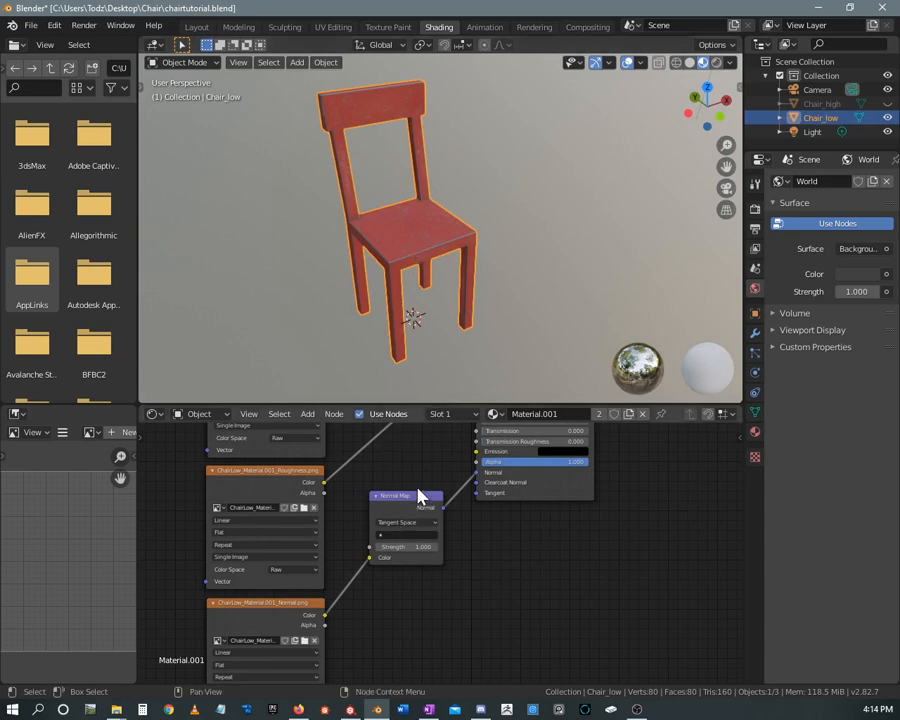
{"action": "middle_click_drag", "start_coordinate": [418, 492], "coordinate": [418, 532]}
{"action": "scroll", "coordinate": [418, 532], "scroll_direction": "down", "scroll_amount": 4}
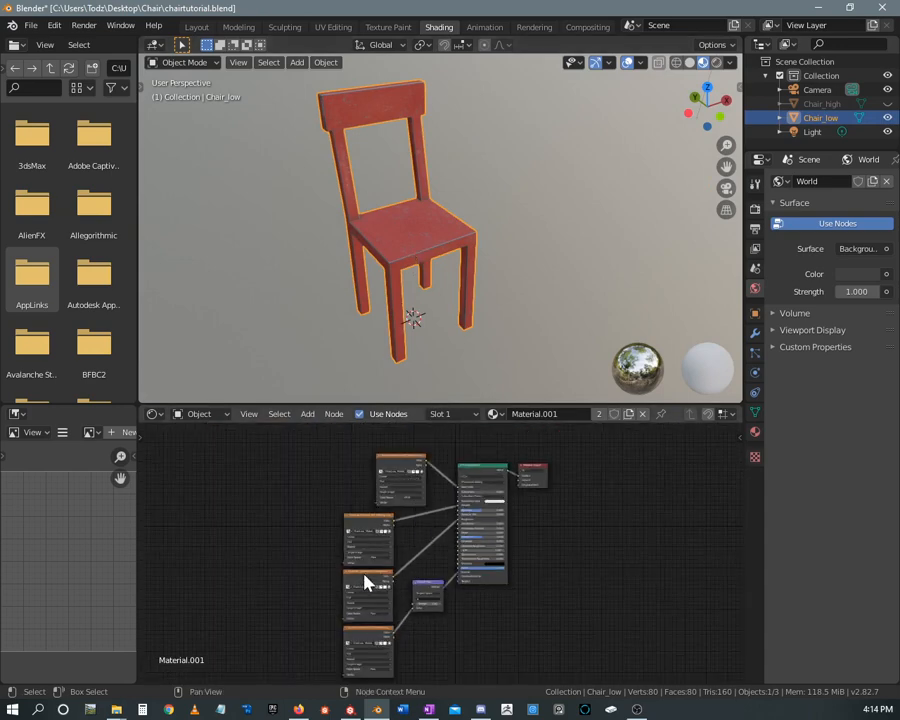
{"action": "middle_click_drag", "start_coordinate": [408, 231], "coordinate": [446, 235]}
{"action": "scroll", "coordinate": [428, 211], "scroll_direction": "up", "scroll_amount": 3}
{"action": "scroll", "coordinate": [440, 221], "scroll_direction": "up", "scroll_amount": 2}
{"action": "scroll", "coordinate": [449, 212], "scroll_direction": "down", "scroll_amount": 3}
{"action": "scroll", "coordinate": [446, 235], "scroll_direction": "up", "scroll_amount": 2}
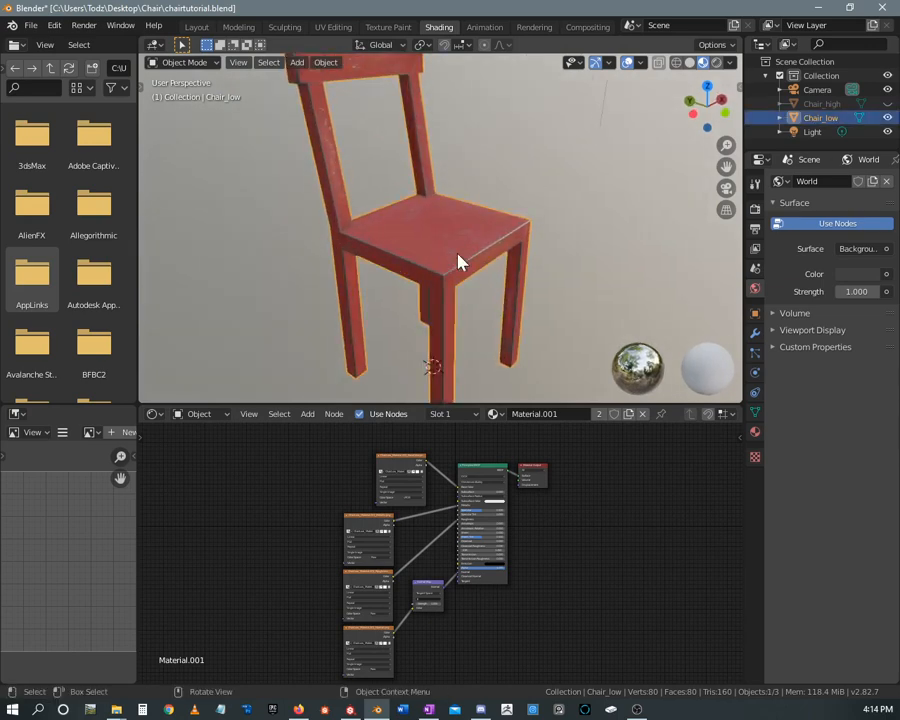
{"action": "middle_click_drag", "start_coordinate": [482, 253], "coordinate": [567, 208]}
{"action": "scroll", "coordinate": [404, 238], "scroll_direction": "down", "scroll_amount": 2}
{"action": "mouse_move", "coordinate": [452, 208]}
{"action": "middle_mouse_down"}
{"action": "mouse_move", "coordinate": [492, 212]}
{"action": "mouse_move", "coordinate": [466, 205]}
{"action": "middle_mouse_up"}
{"action": "middle_click_drag", "start_coordinate": [466, 205], "coordinate": [428, 205], "text": "shift"}
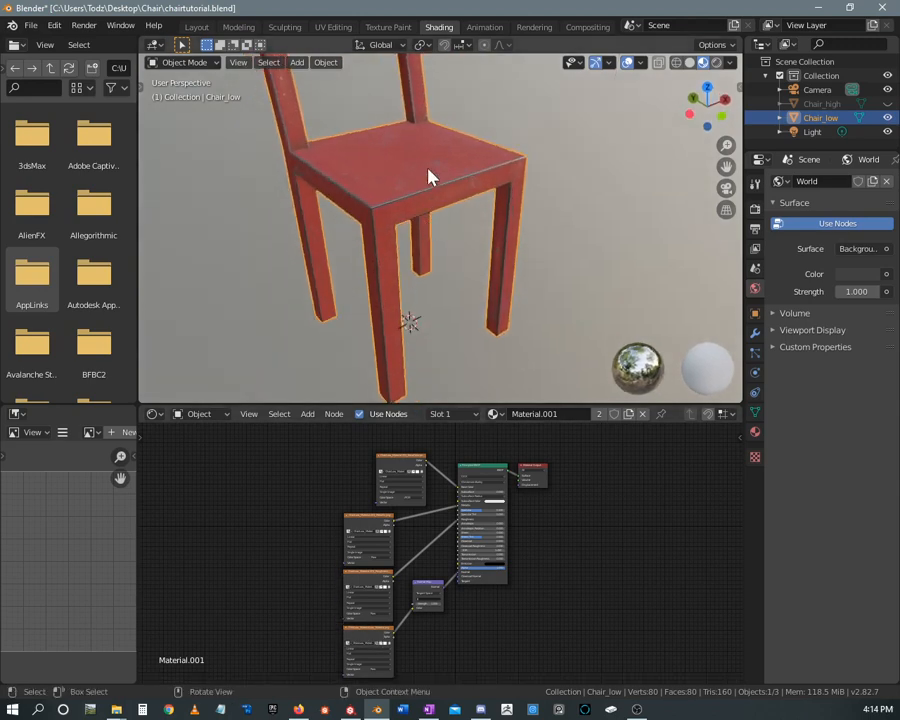
{"action": "scroll", "coordinate": [405, 184], "scroll_direction": "up", "scroll_amount": 3}
{"action": "scroll", "coordinate": [390, 193], "scroll_direction": "down", "scroll_amount": 3}
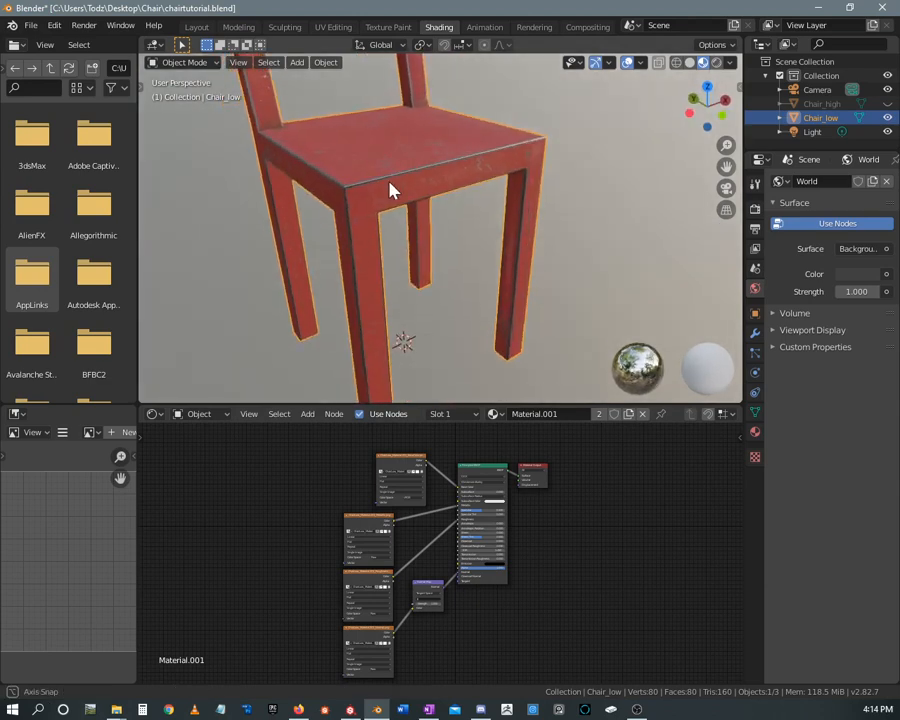
{"action": "middle_click_drag", "start_coordinate": [451, 438], "coordinate": [406, 426]}
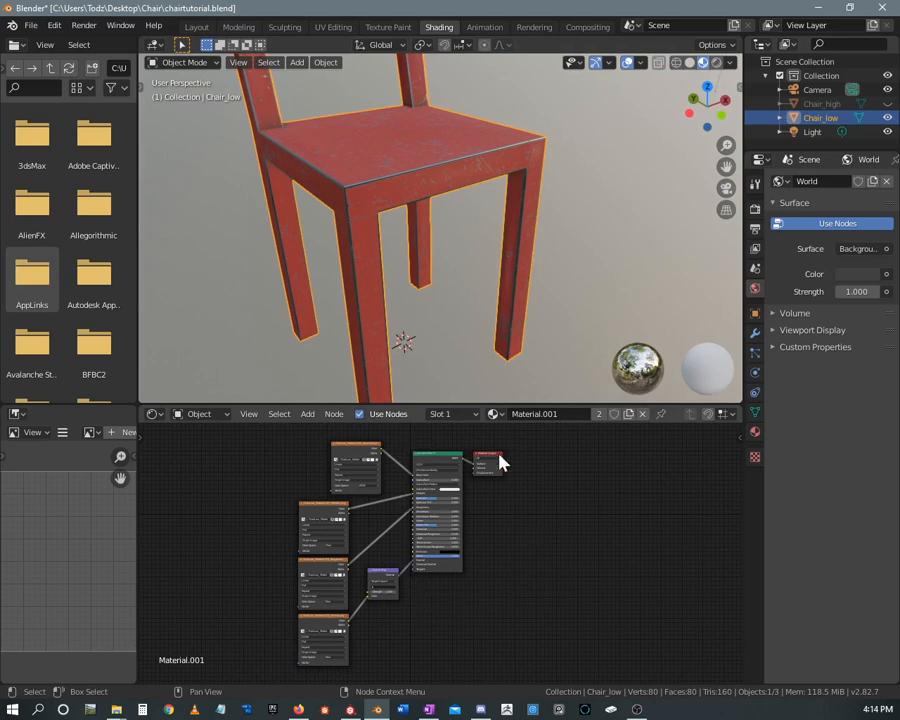
{"action": "middle_click_drag", "start_coordinate": [528, 468], "coordinate": [550, 456]}
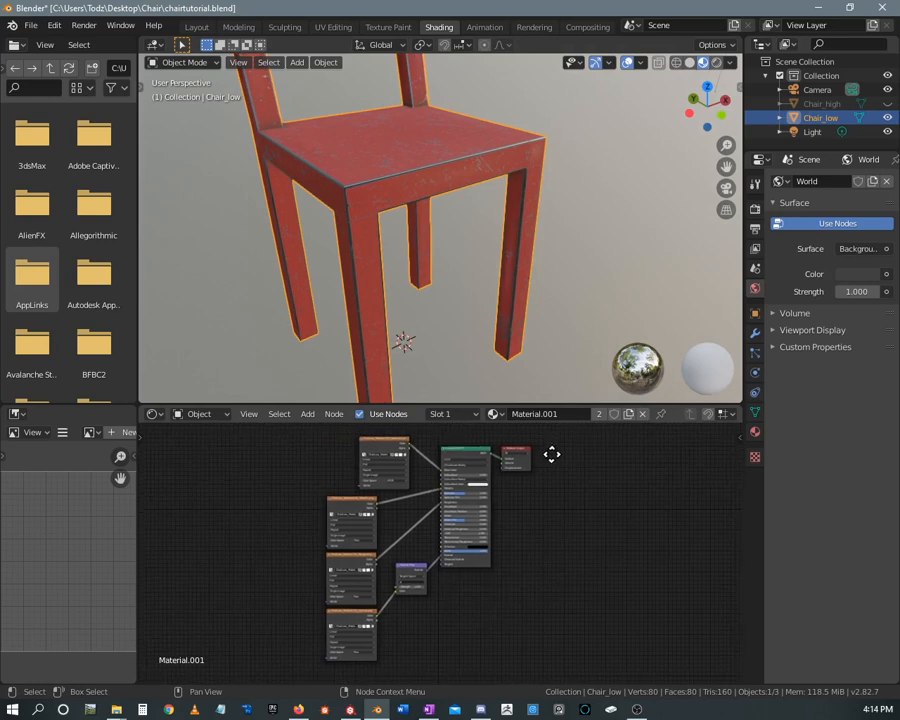
{"action": "scroll", "coordinate": [434, 200], "scroll_direction": "down", "scroll_amount": 5}
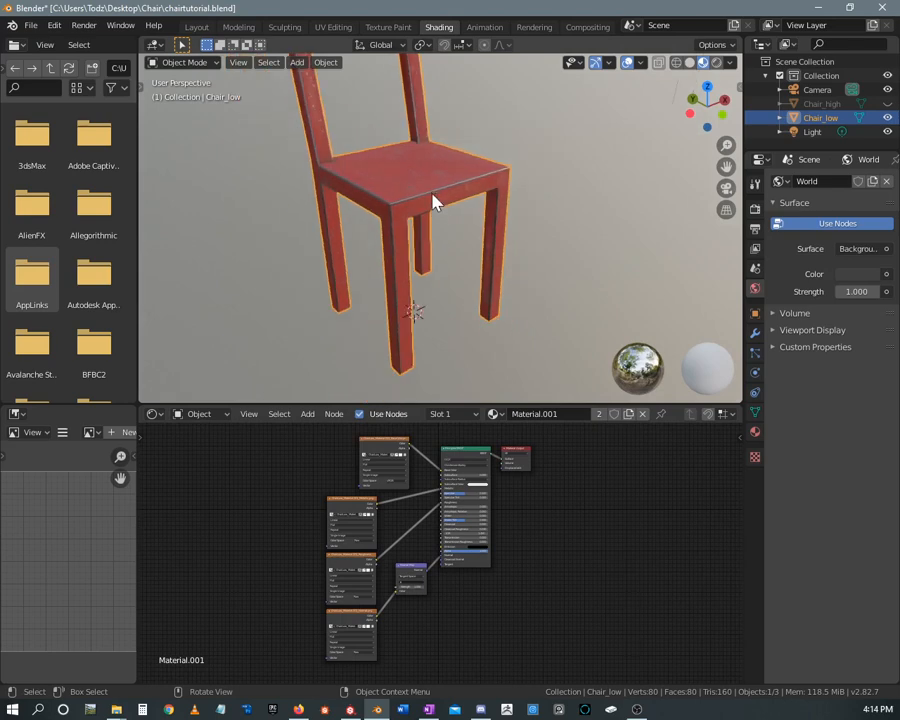